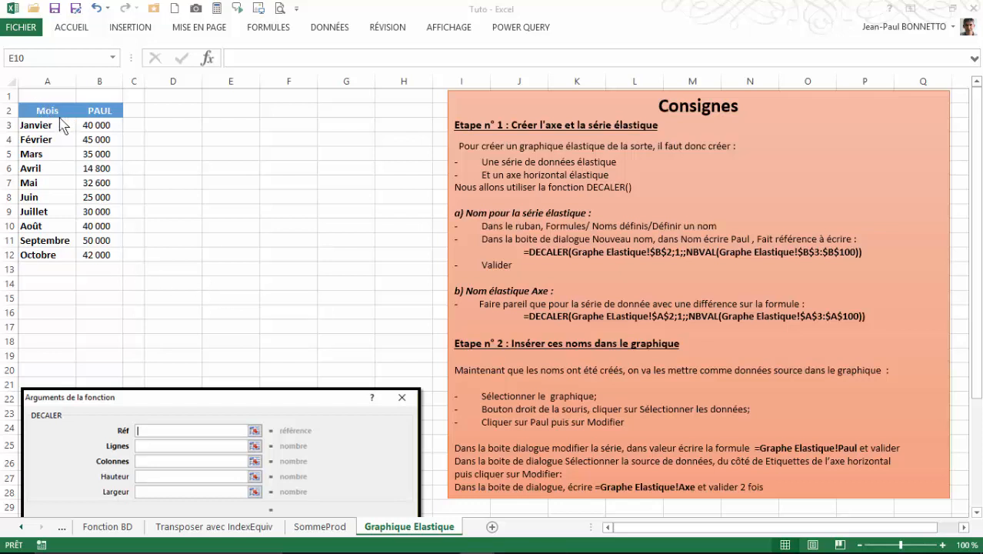
# Step: Examine the monthly table in A2:B12, looking at the Mois labels and the PAUL values
pyautogui.click(148, 143)
pyautogui.moveTo(46, 112); pyautogui.dragTo(108, 251)
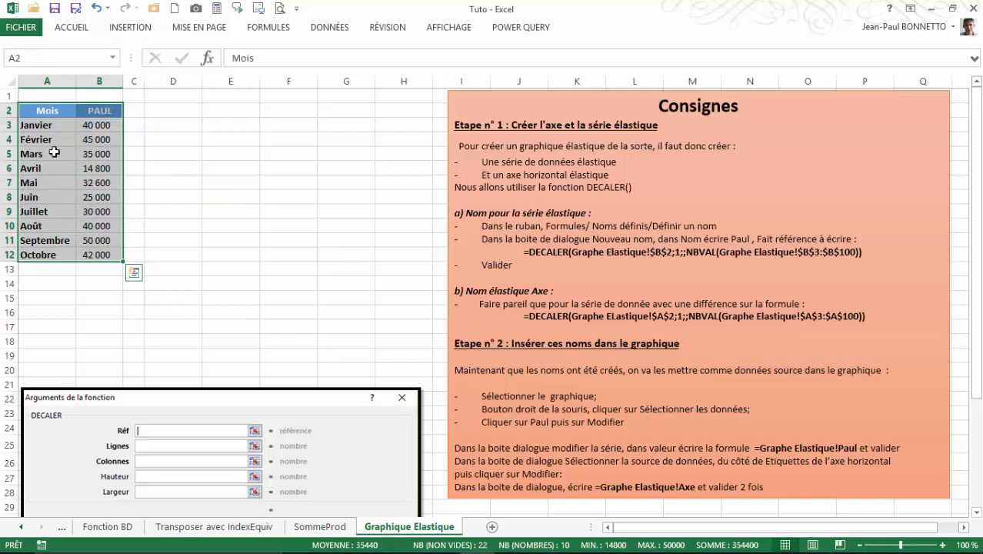
pyautogui.click(40, 125)
pyautogui.click(55, 252)
pyautogui.click(38, 125)
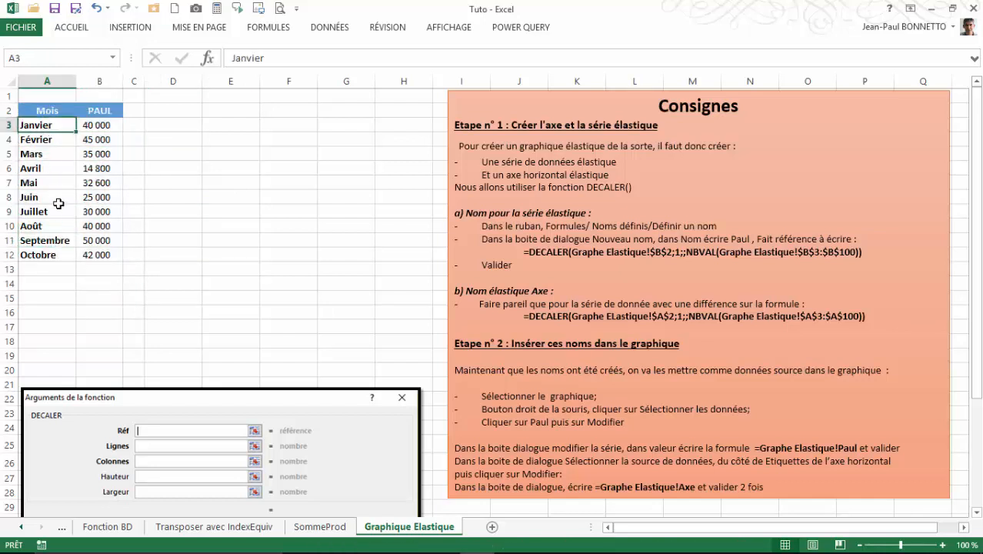
pyautogui.moveTo(44, 108); pyautogui.dragTo(102, 255)
pyautogui.moveTo(35, 125); pyautogui.dragTo(35, 255)
pyautogui.moveTo(96, 125); pyautogui.dragTo(102, 241)
pyautogui.moveTo(106, 129); pyautogui.dragTo(101, 255)
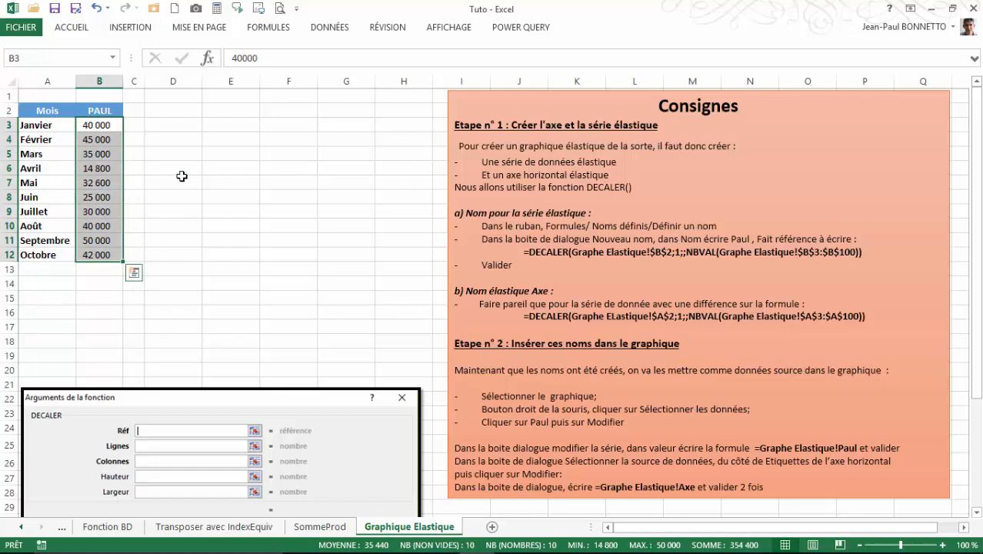
pyautogui.click(180, 123)
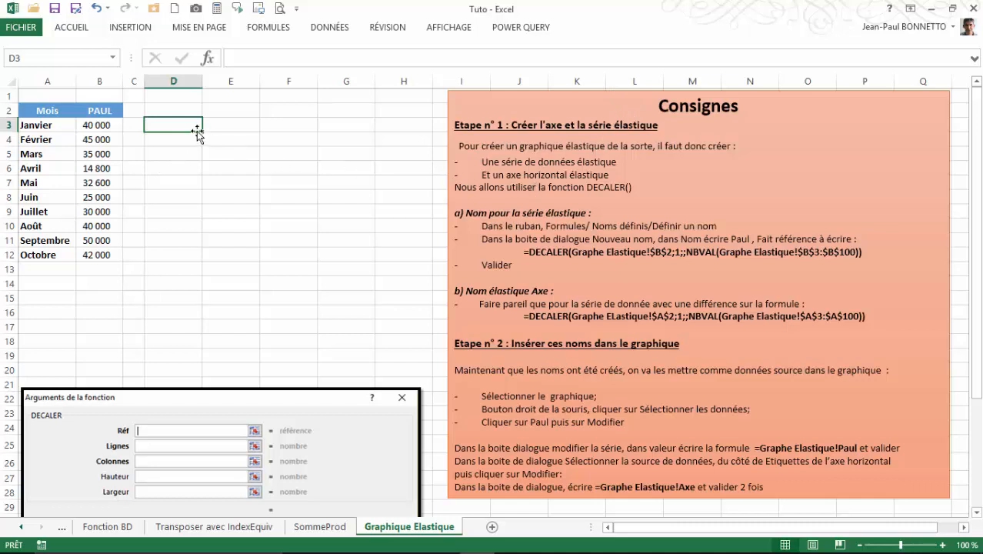
pyautogui.click(95, 111)
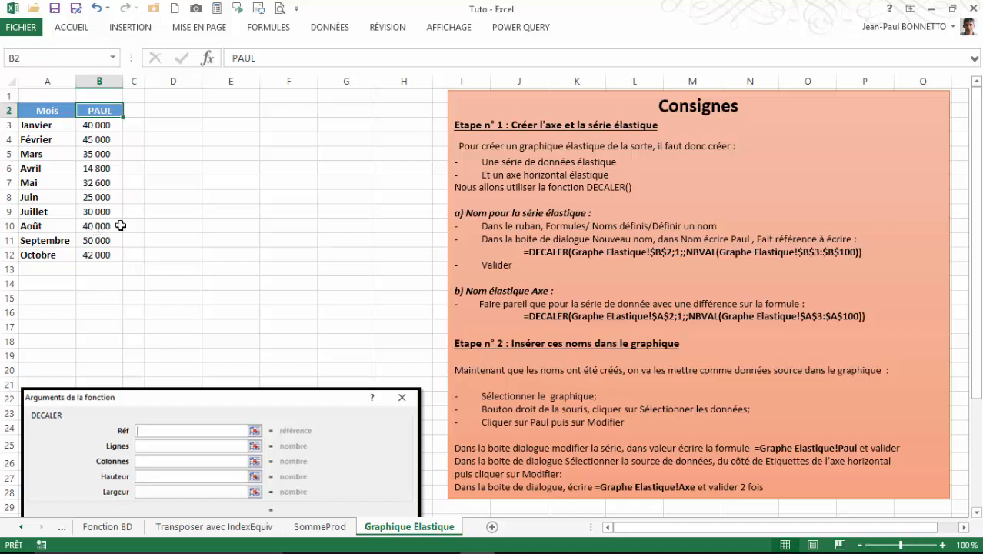
pyautogui.click(181, 114)
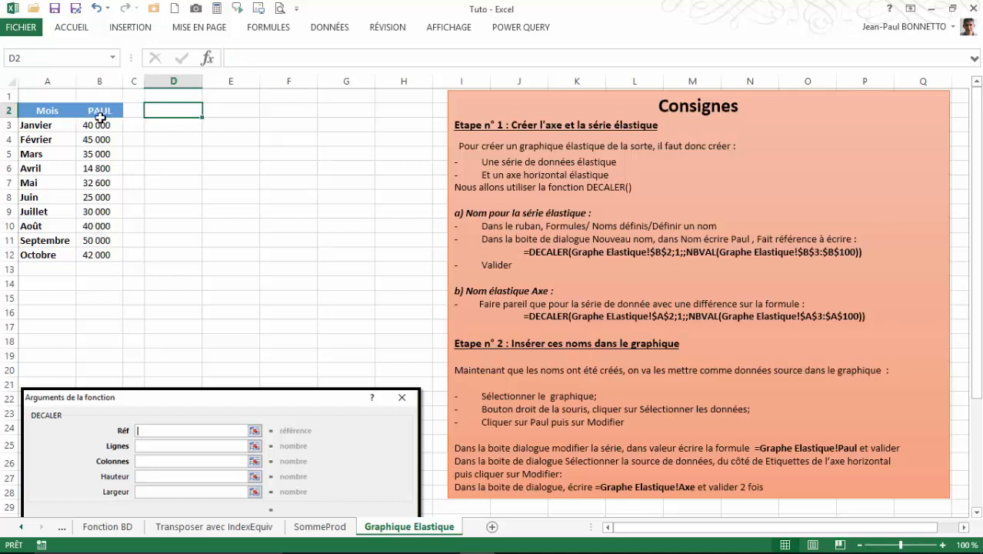
pyautogui.moveTo(96, 113); pyautogui.dragTo(93, 253)
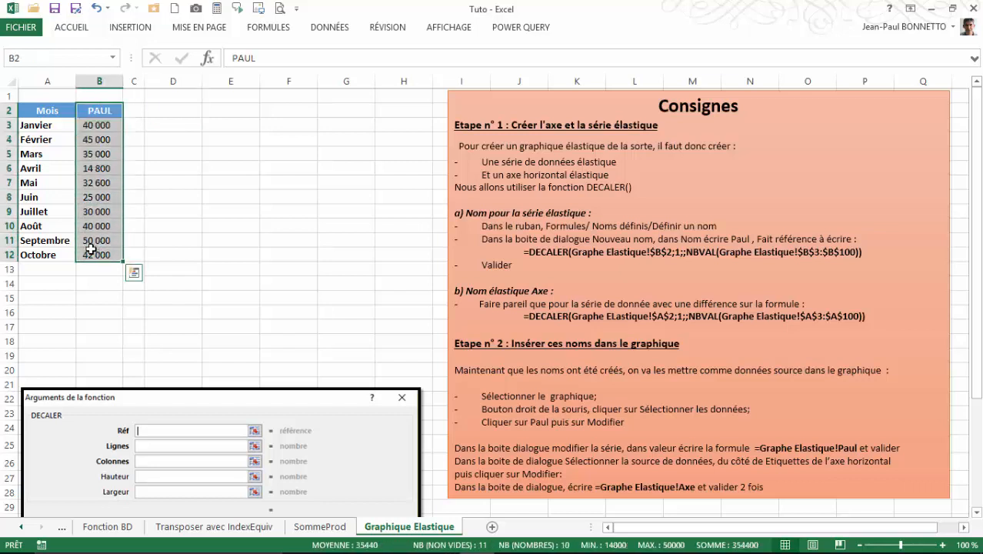
pyautogui.click(213, 151)
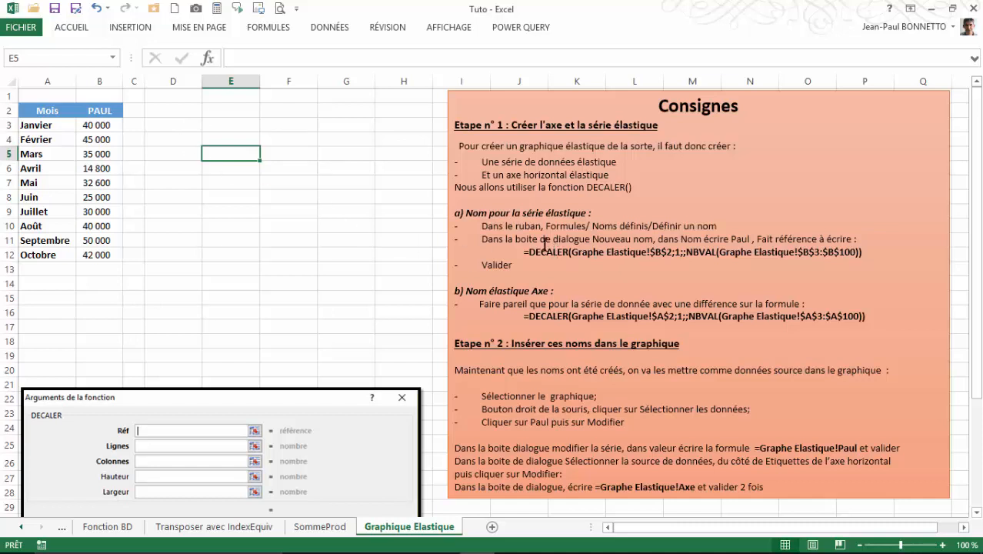
# Step: Move the picture of the DECALER function arguments to just below the data table
pyautogui.moveTo(278, 388); pyautogui.dragTo(469, 226)
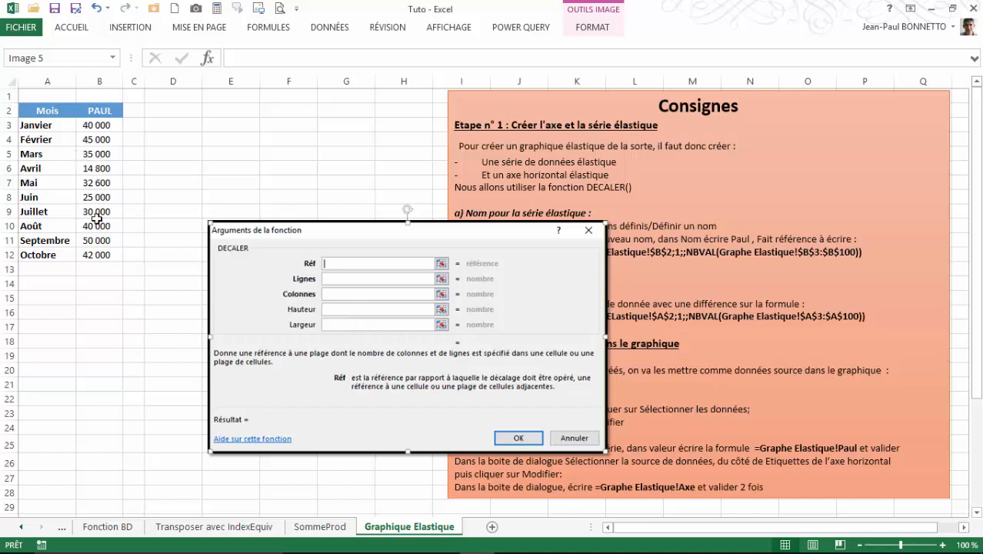
pyautogui.moveTo(340, 230); pyautogui.dragTo(185, 283)
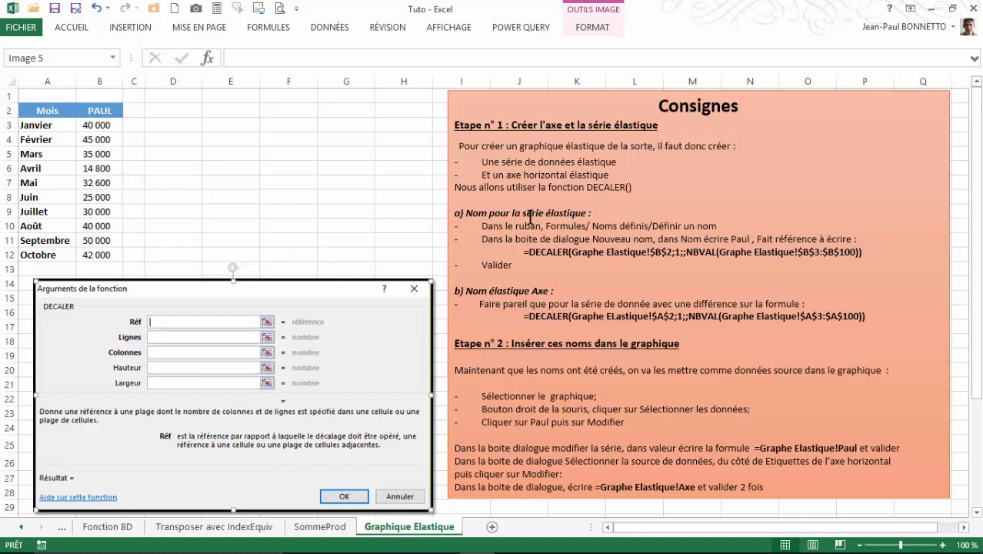
# Step: Start defining a new workbook-scope name called Paul, keeping the formula instructions readable
pyautogui.click(273, 30)
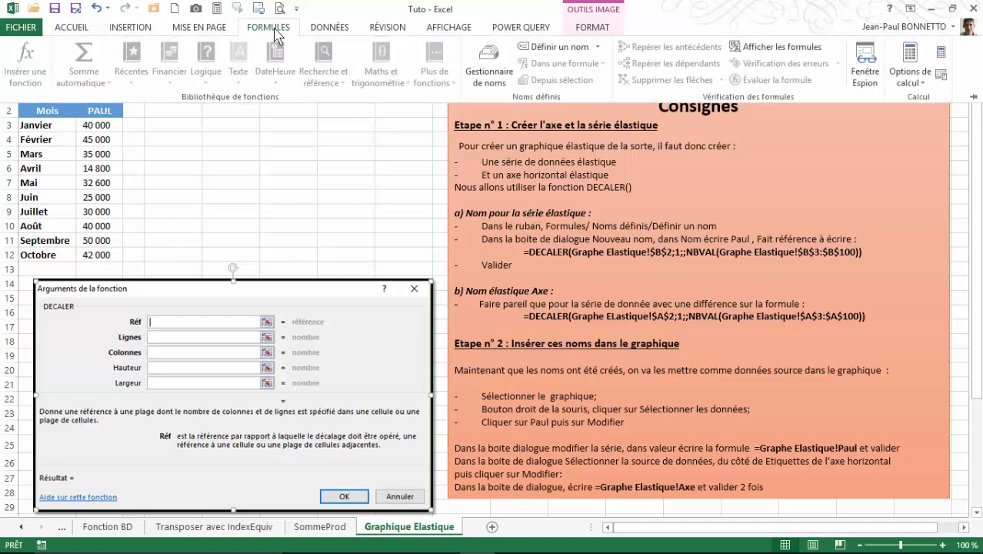
pyautogui.click(534, 53)
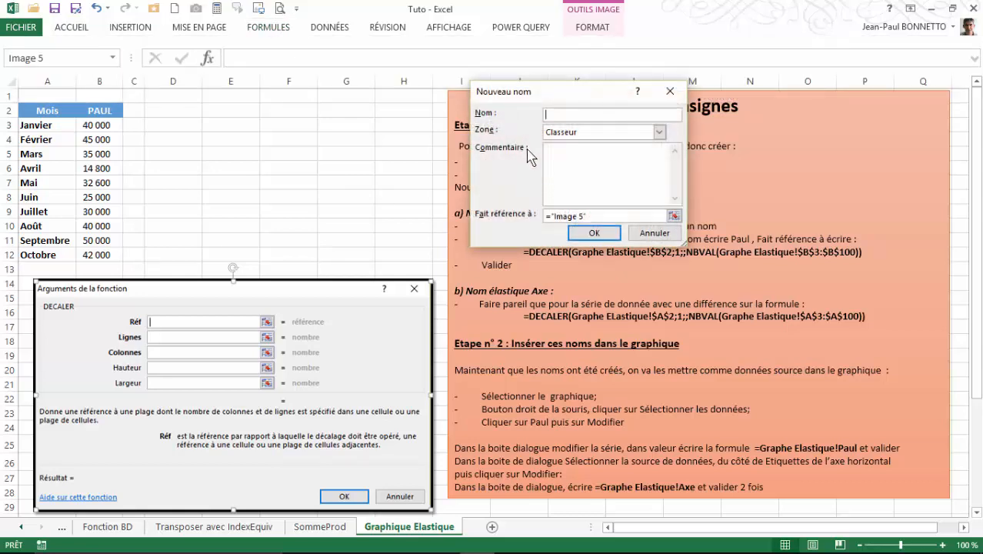
pyautogui.moveTo(569, 95); pyautogui.dragTo(690, 304)
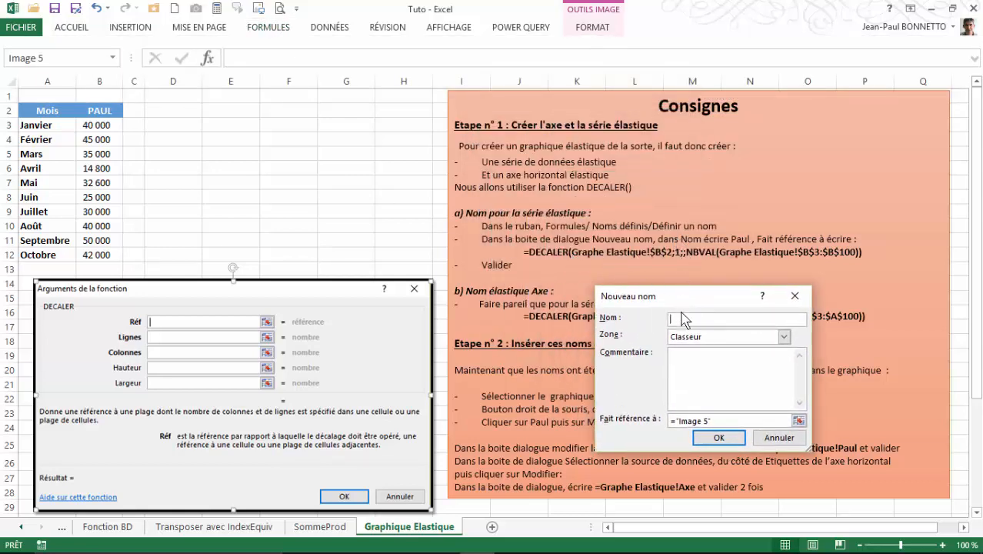
pyautogui.write('Paul')
# Step: Replace the Paul name's default reference with a DECALER formula starting from header cell $B$2 with a row offset of 1
pyautogui.click(714, 421)
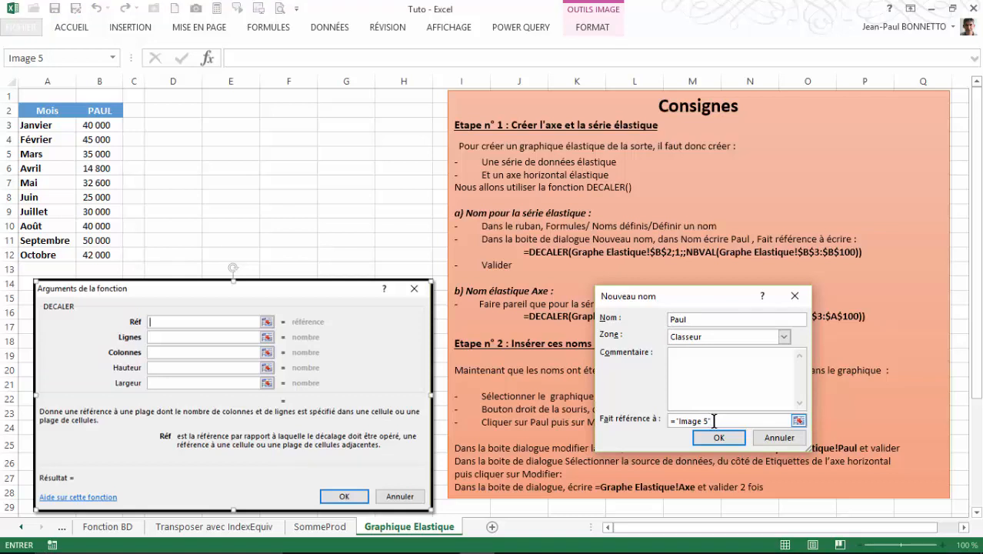
pyautogui.press('BackSpace')
pyautogui.press('BackSpace')
pyautogui.press('BackSpace')
pyautogui.press('BackSpace')
pyautogui.press('BackSpace')
pyautogui.press('BackSpace')
pyautogui.press('BackSpace')
pyautogui.press('BackSpace')
pyautogui.press('BackSpace')
pyautogui.press('BackSpace')
pyautogui.write('=')
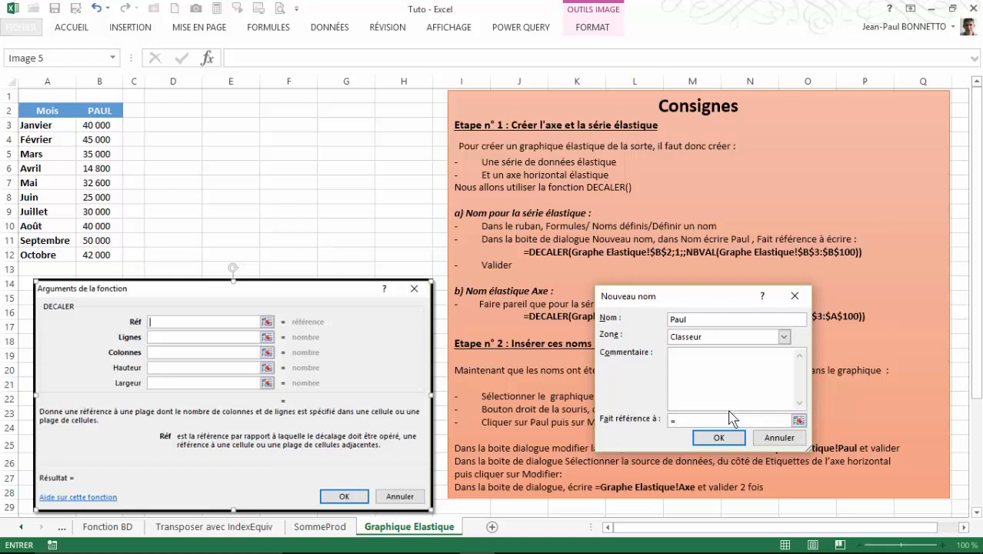
pyautogui.write('decler')
pyautogui.press('BackSpace')
pyautogui.press('BackSpace')
pyautogui.write('ler(')
pyautogui.press('BackSpace')
pyautogui.click(102, 113)
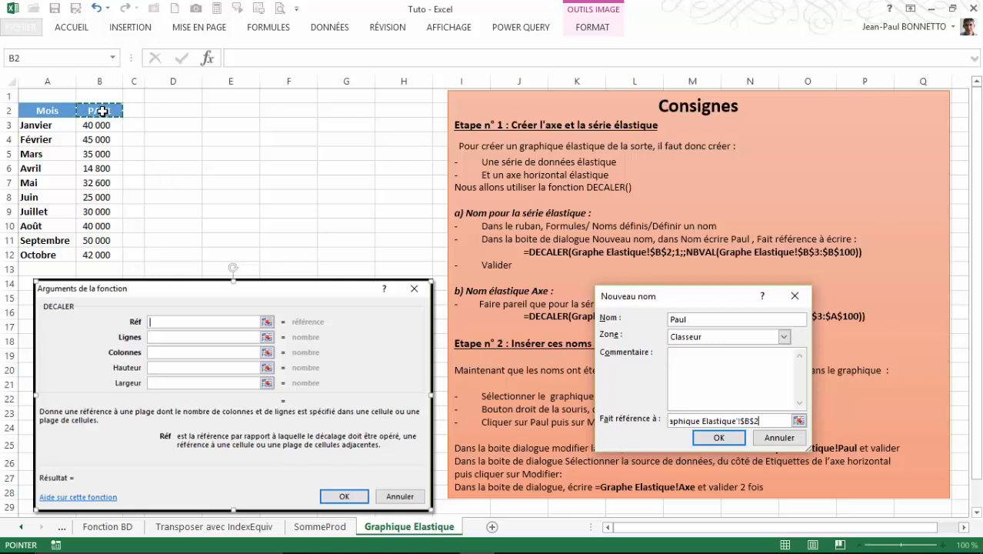
pyautogui.write(';1;')
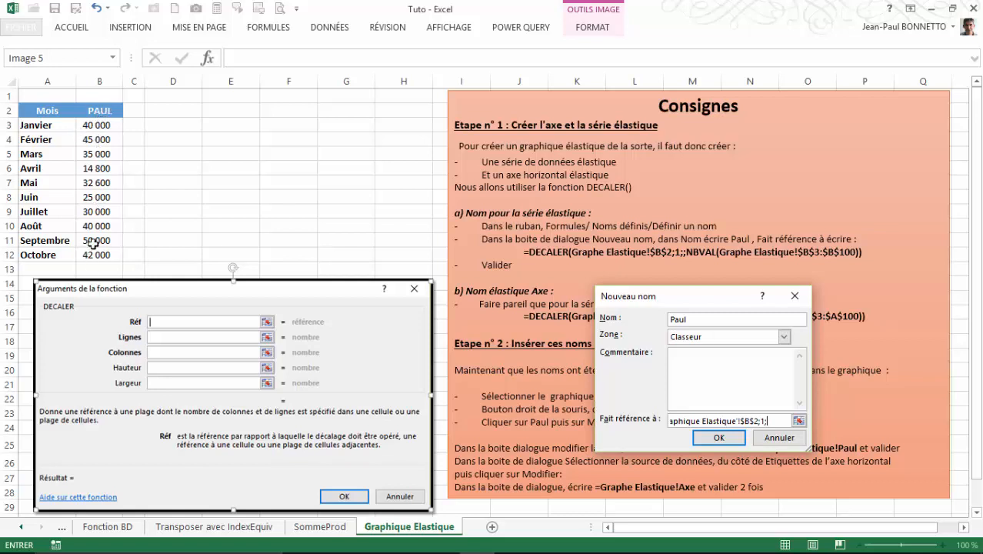
# Step: Complete the Paul formula with an empty column offset and NBVAL of 'Graphique Elastique'!$B$3:$B$100 as height, and create the name
pyautogui.click(111, 83)
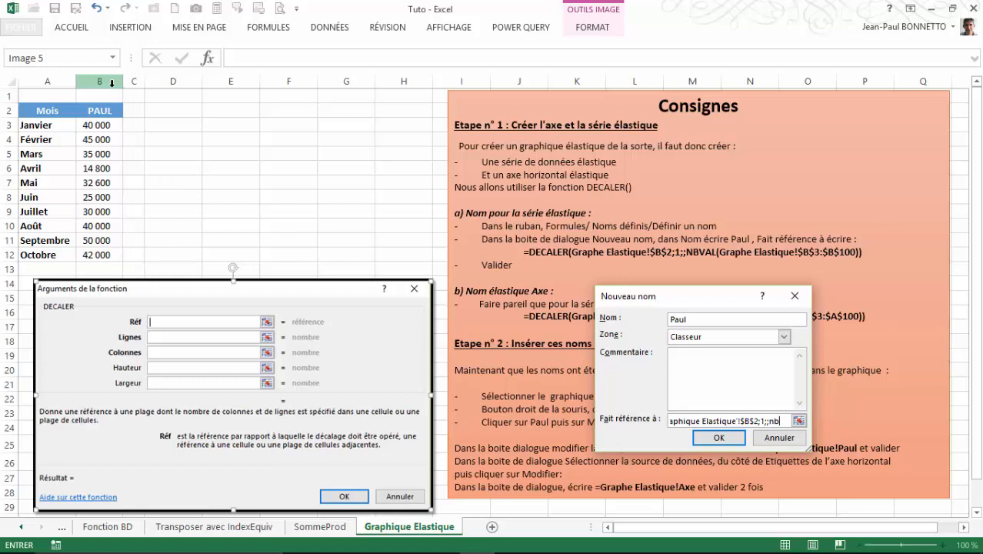
pyautogui.write('al')
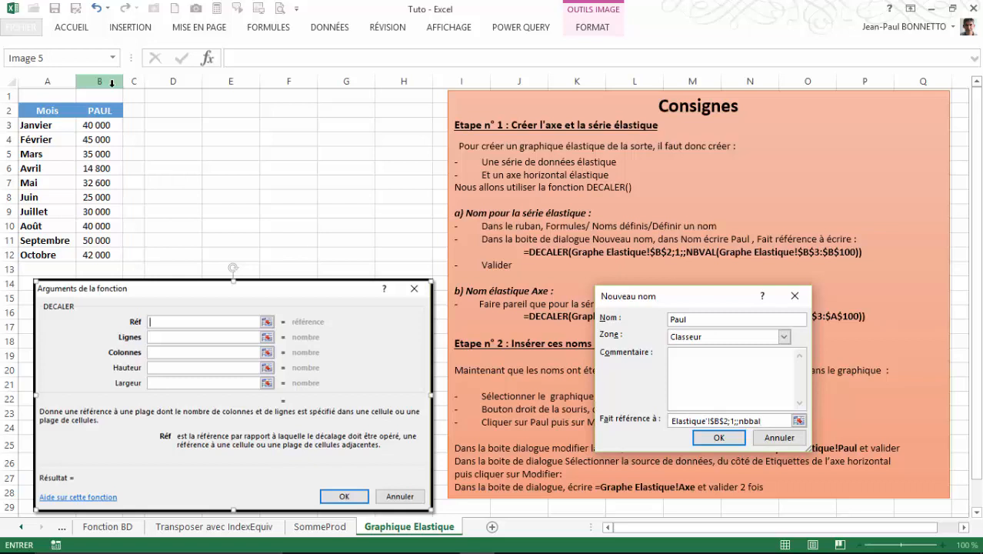
pyautogui.write('al(')
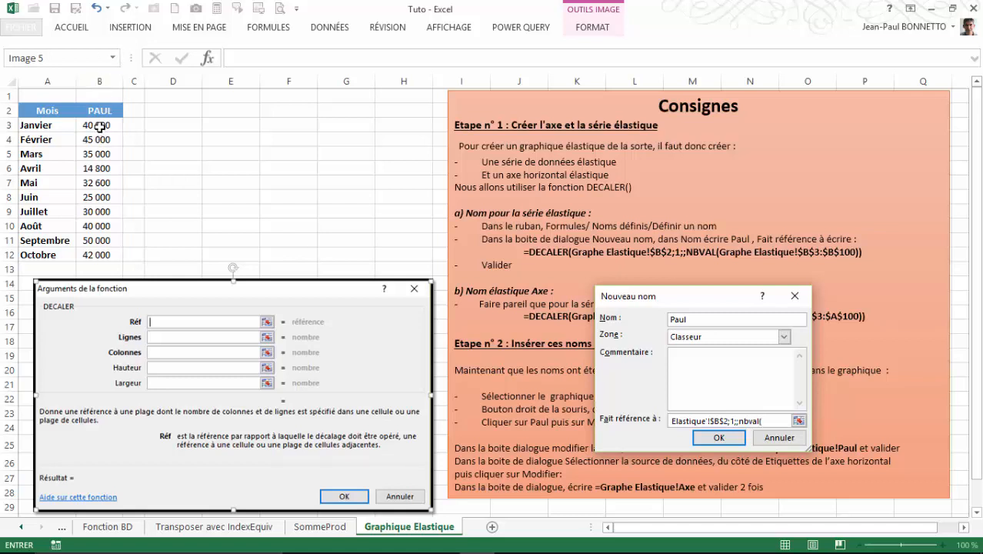
pyautogui.click(99, 125)
pyautogui.moveTo(99, 125); pyautogui.dragTo(100, 256)
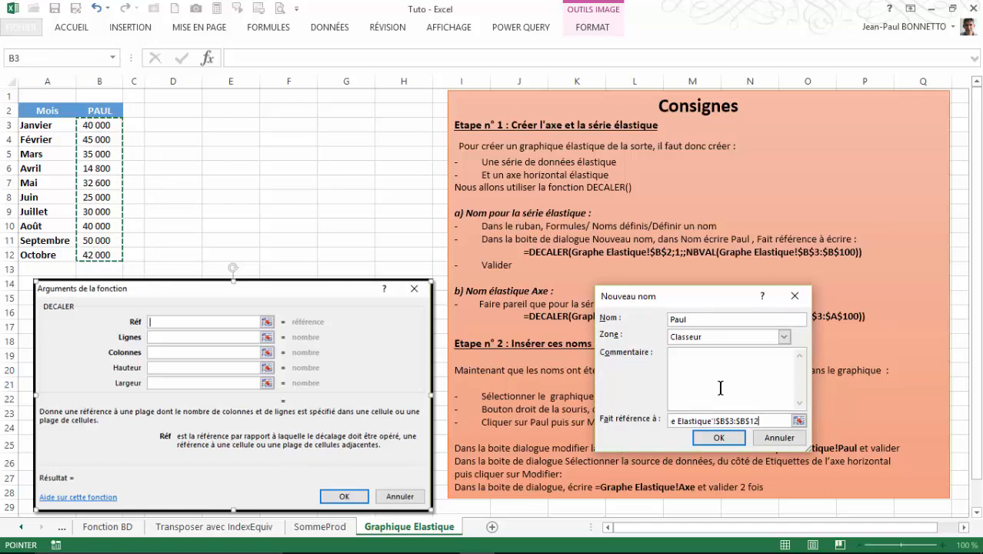
pyautogui.click(762, 421)
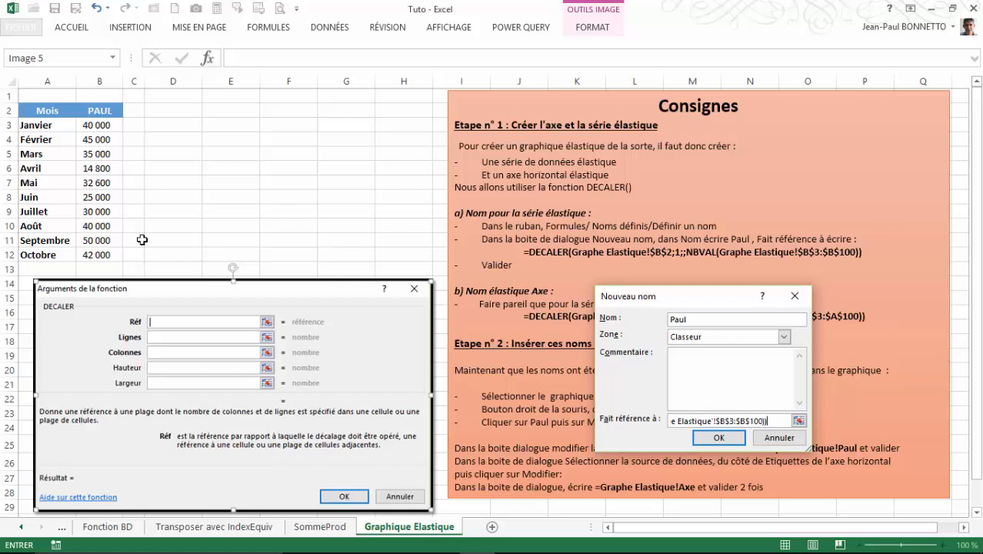
pyautogui.click(722, 443)
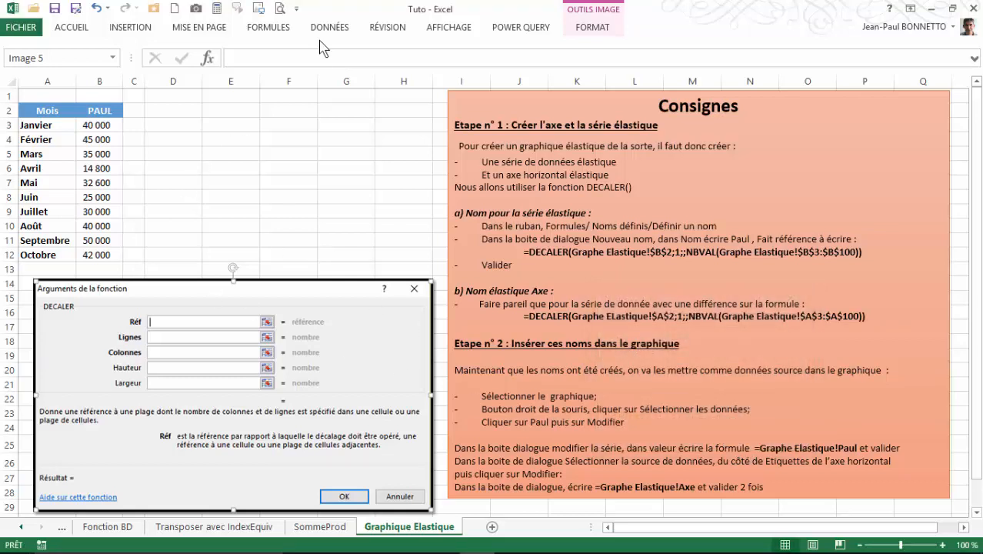
# Step: Check the reference formula of the name Paul in the Name Manager
pyautogui.click(268, 27)
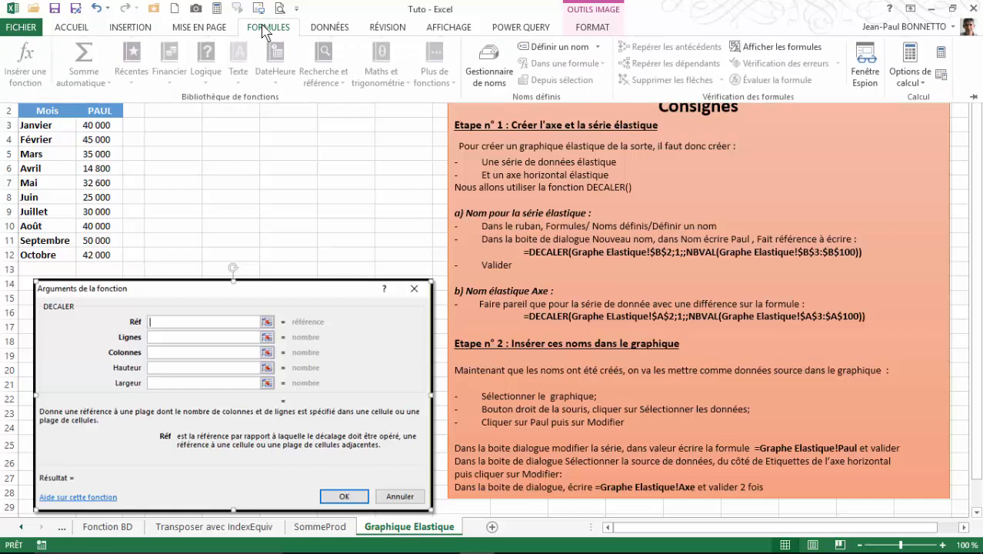
pyautogui.click(489, 75)
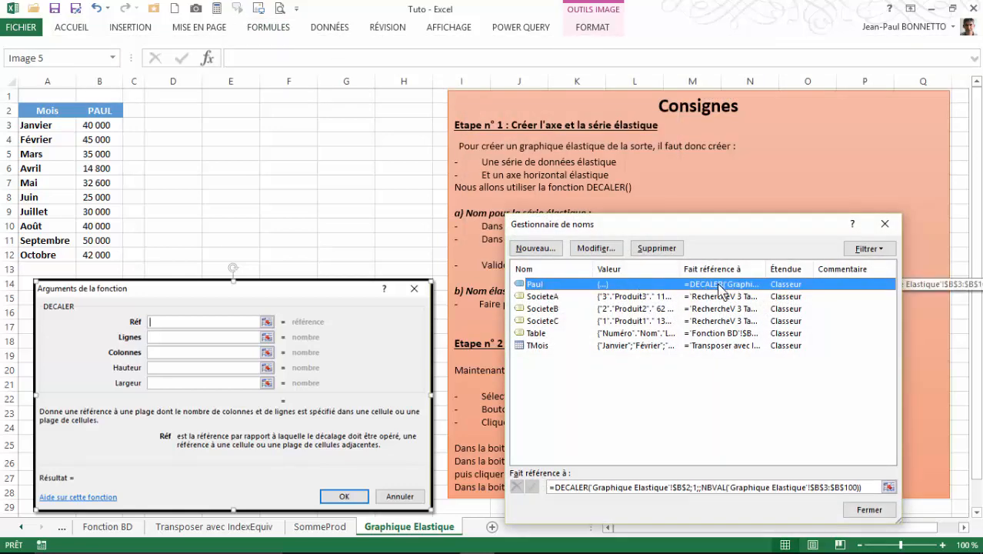
pyautogui.click(885, 226)
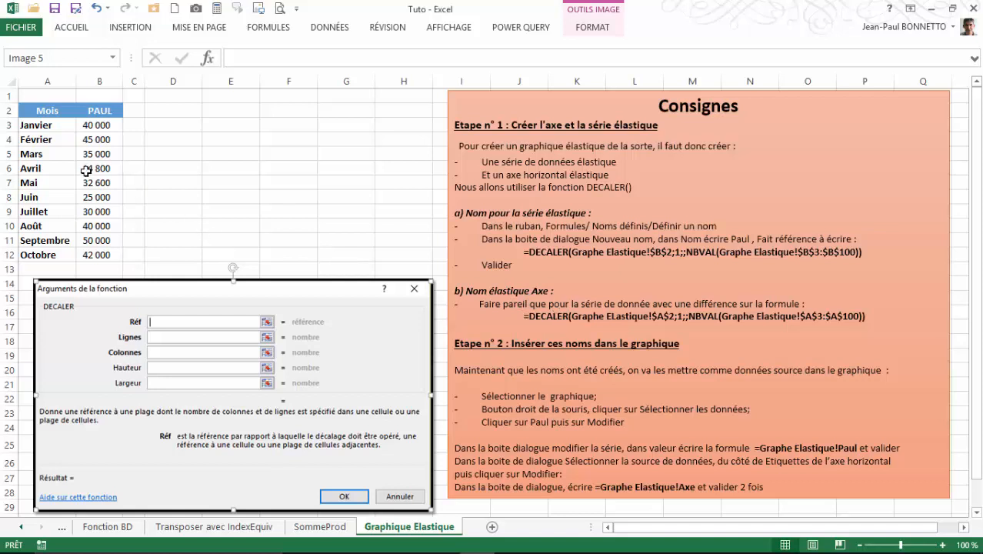
# Step: Start a new workbook-scope defined name called Axe and clear its default reference down to the equals sign
pyautogui.click(274, 27)
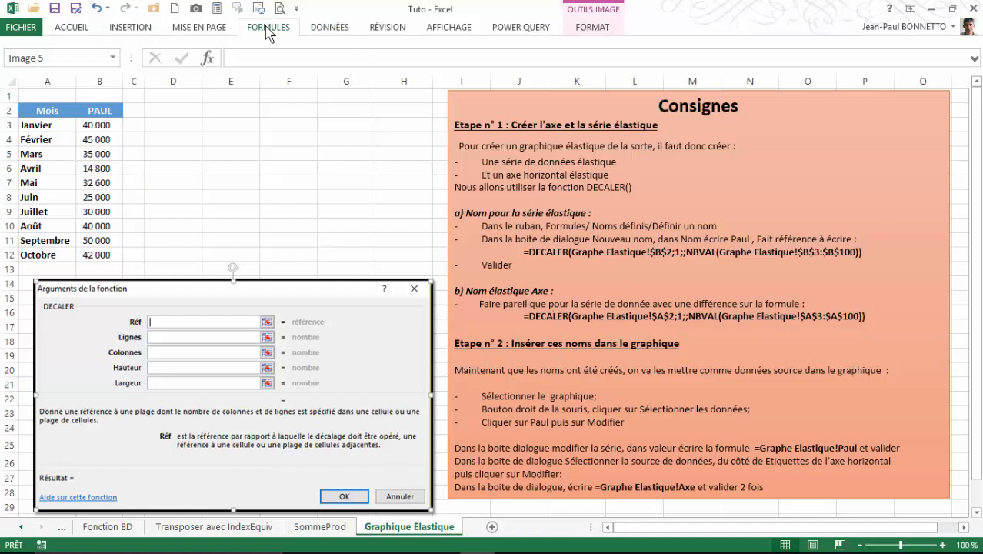
pyautogui.click(543, 48)
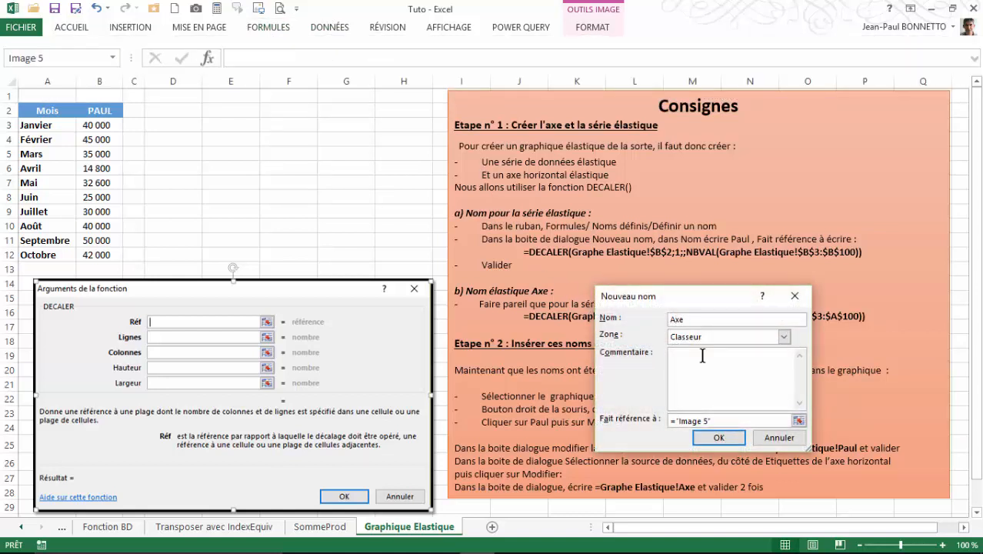
pyautogui.click(719, 420)
pyautogui.press('BackSpace')
pyautogui.press('BackSpace')
pyautogui.press('BackSpace')
pyautogui.press('BackSpace')
pyautogui.press('BackSpace')
pyautogui.press('BackSpace')
pyautogui.press('BackSpace')
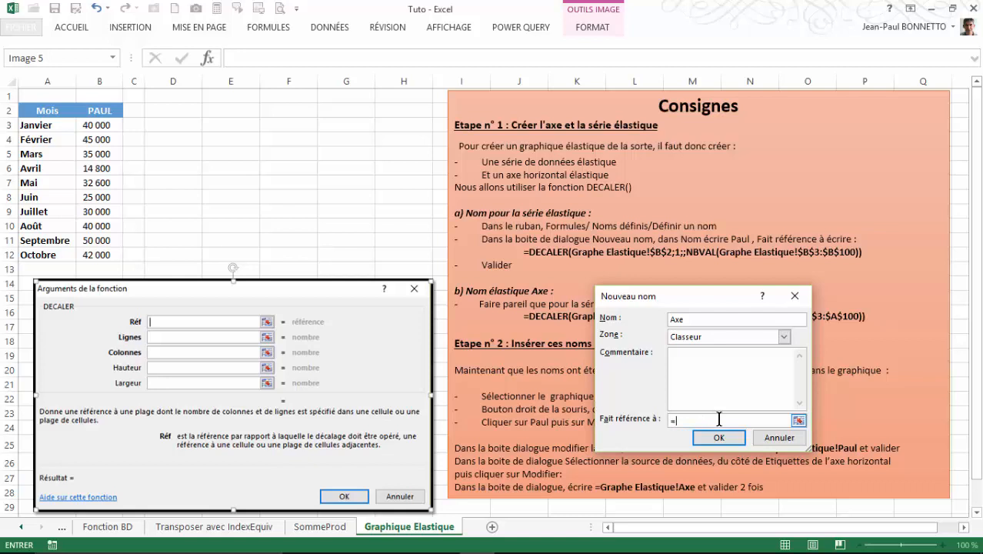
pyautogui.moveTo(715, 294); pyautogui.dragTo(684, 350)
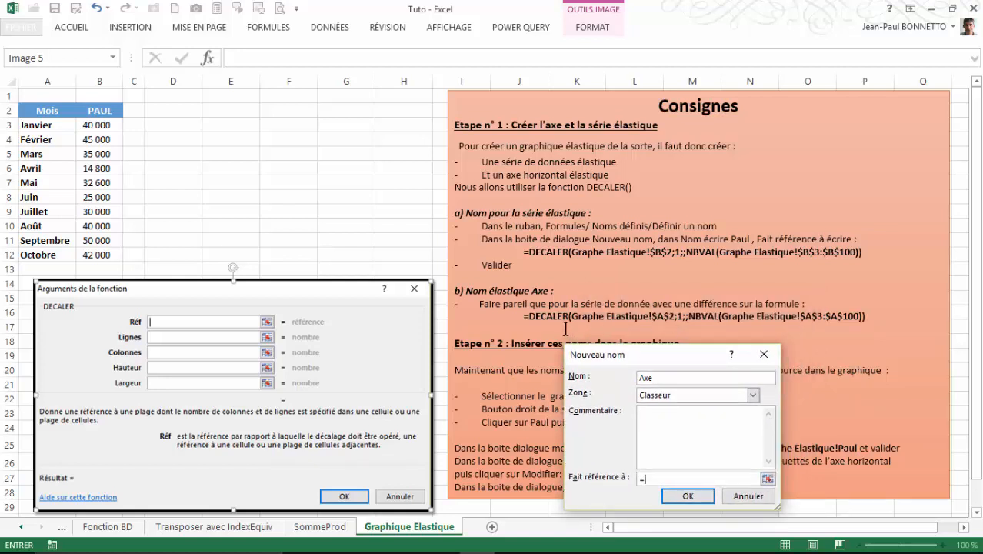
# Step: Start the Axe reference with a DECALER formula based on header cell $A$2 with a row offset of 1
pyautogui.write('decaler(')
pyautogui.click(48, 115)
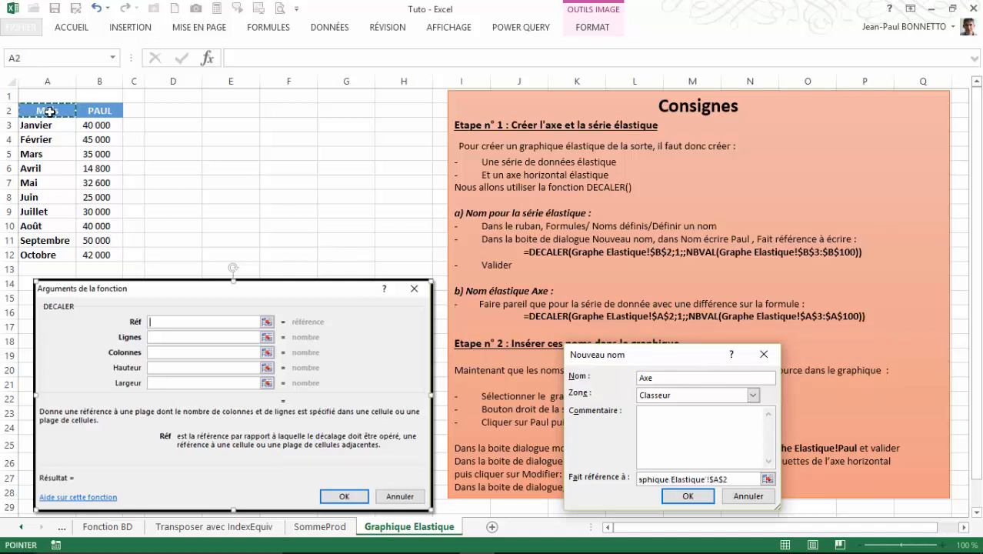
pyautogui.write(';1')
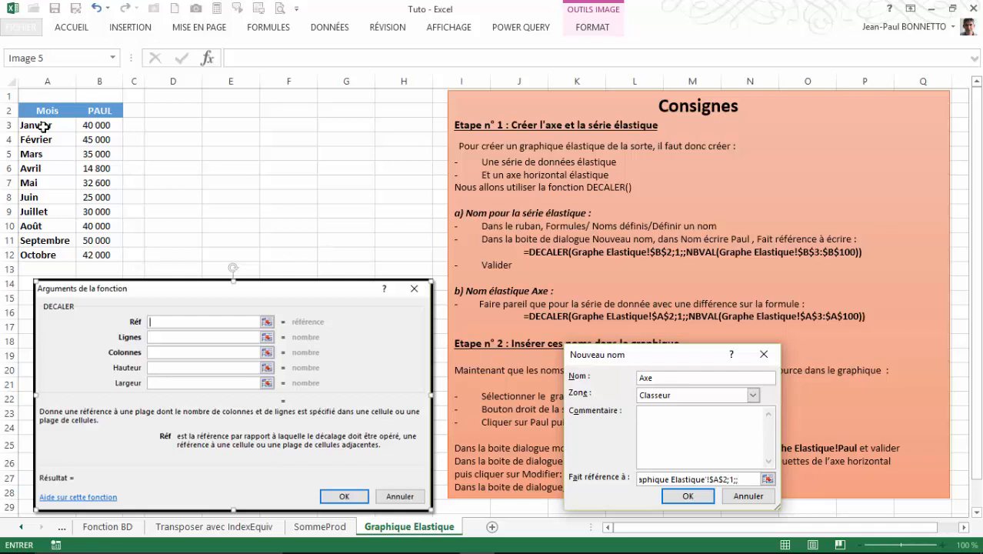
# Step: Complete the Axe formula with an empty column offset and NBVAL of 'Graphique Elastique'!$A$3:$A$100 as height, and create the name
pyautogui.write('bval')
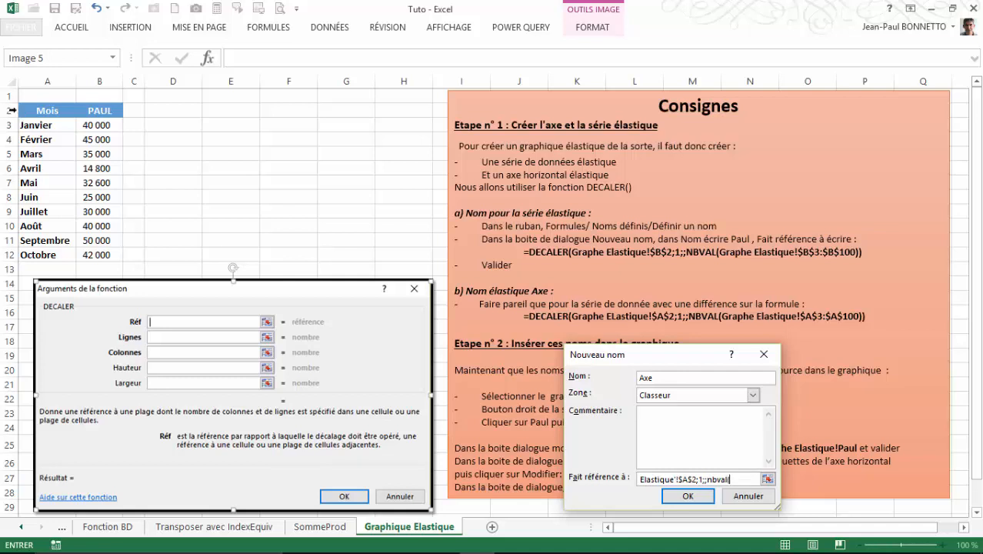
pyautogui.write('(')
pyautogui.click(38, 126)
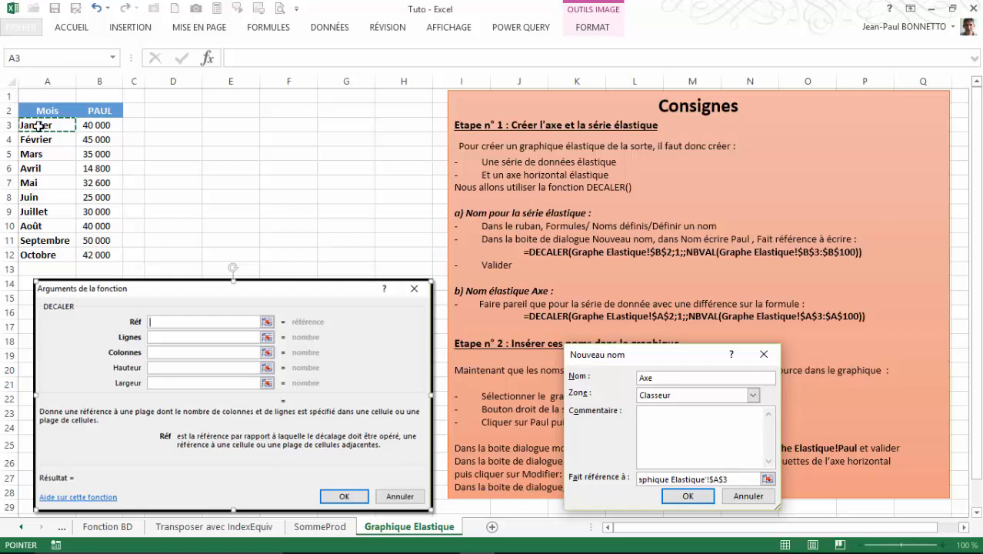
pyautogui.moveTo(38, 126); pyautogui.dragTo(35, 254)
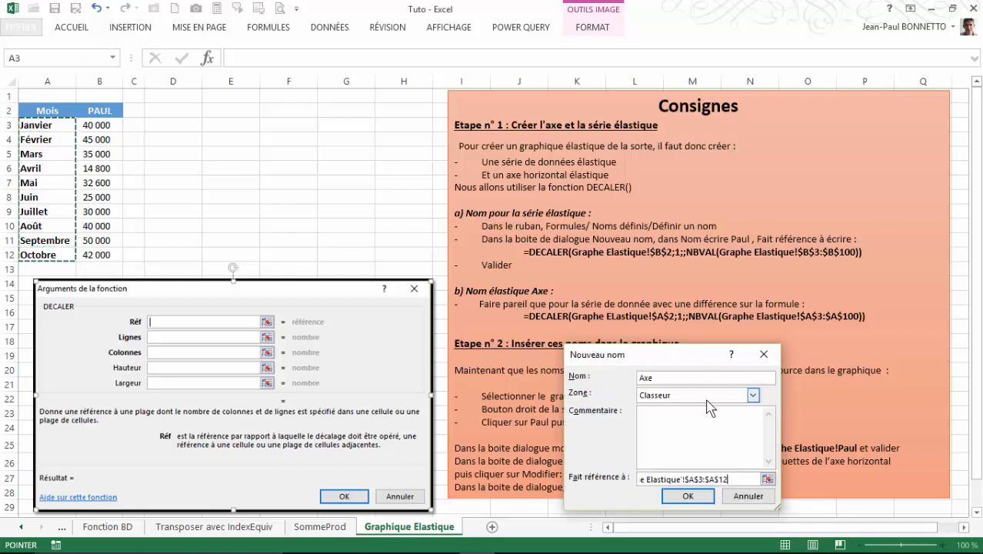
pyautogui.click(732, 477)
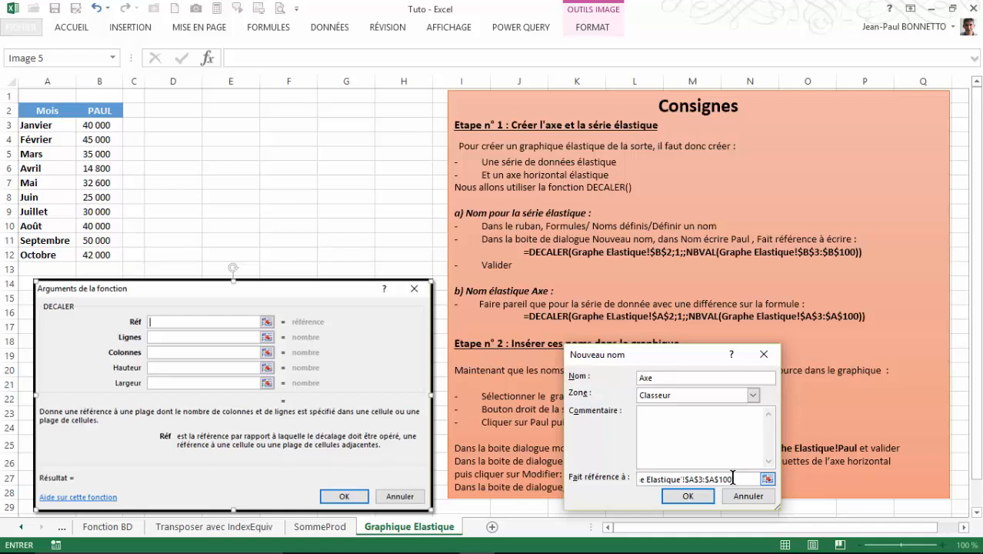
pyautogui.click(687, 495)
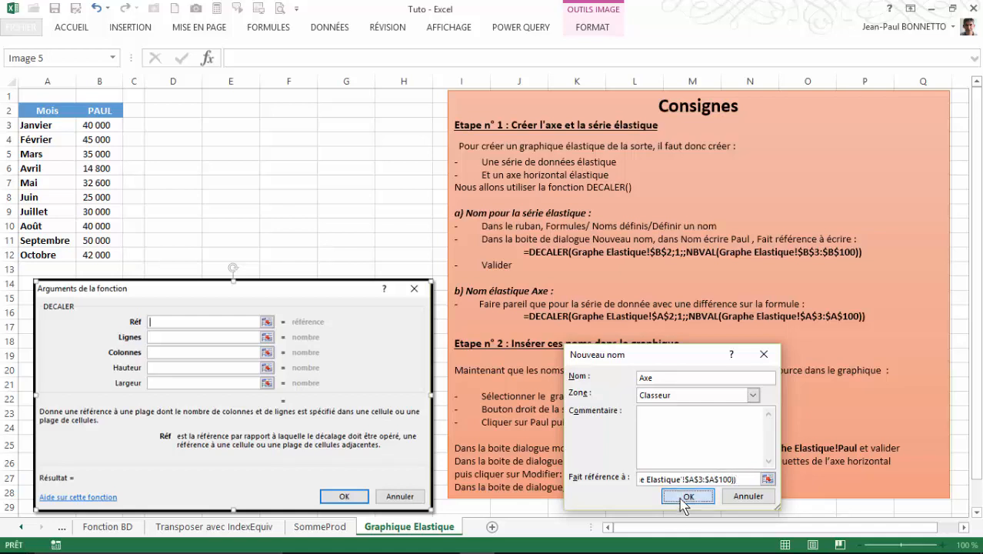
# Step: Insert a clustered column chart from the month and PAUL data in A2:B12
pyautogui.click(322, 197)
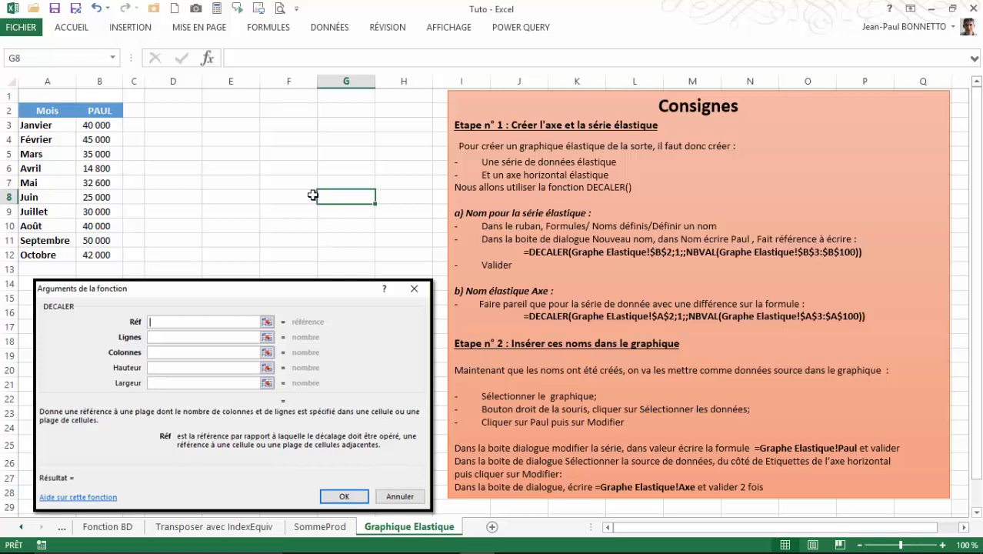
pyautogui.moveTo(39, 110); pyautogui.dragTo(109, 255)
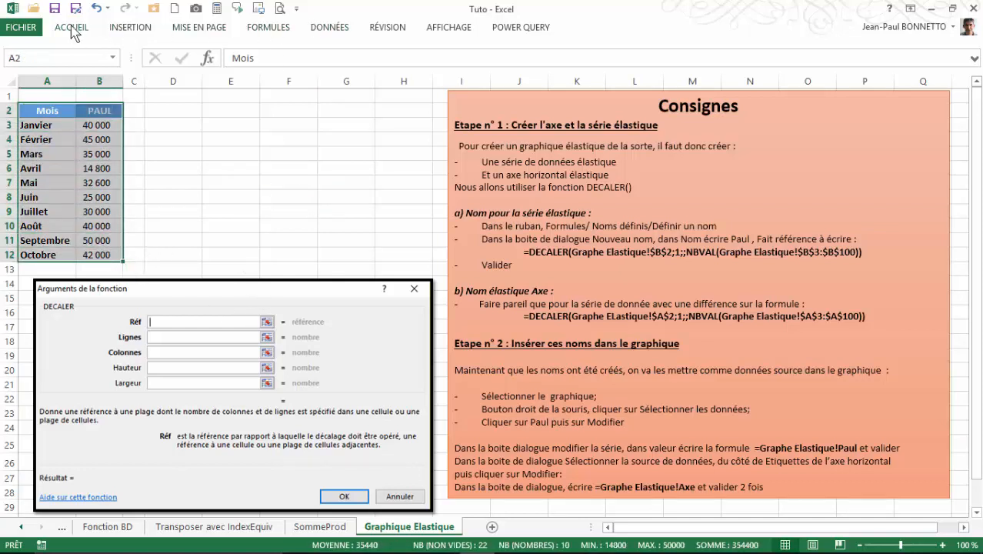
pyautogui.click(131, 35)
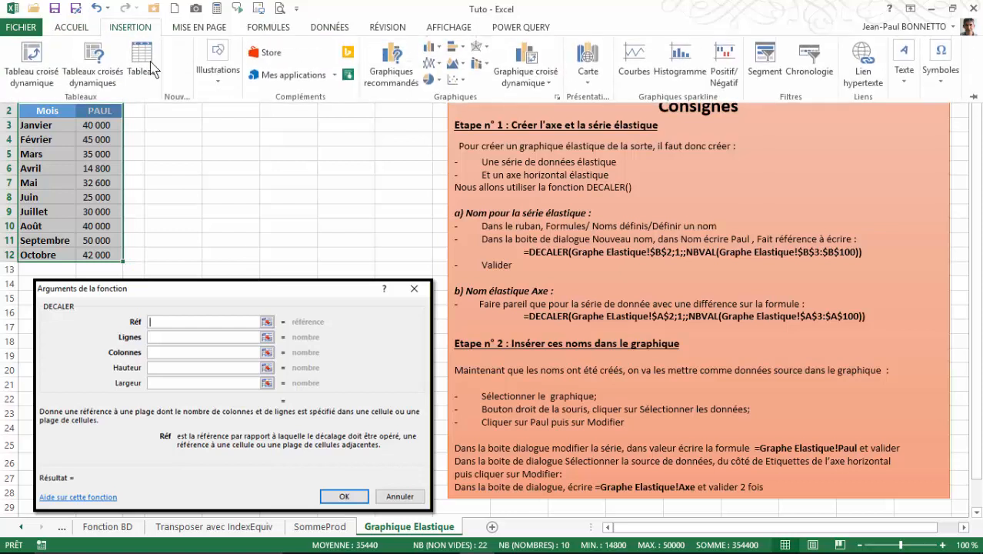
pyautogui.click(433, 47)
pyautogui.click(442, 94)
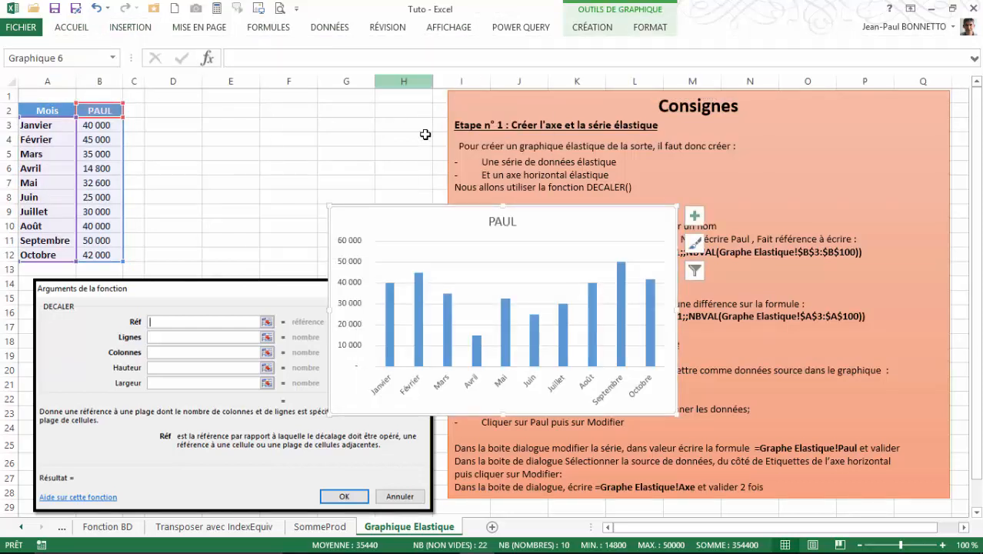
# Step: Place the chart beside the data table, shifting the Consignes box aside and the DECALER arguments picture below the chart
pyautogui.moveTo(436, 211); pyautogui.dragTo(230, 98)
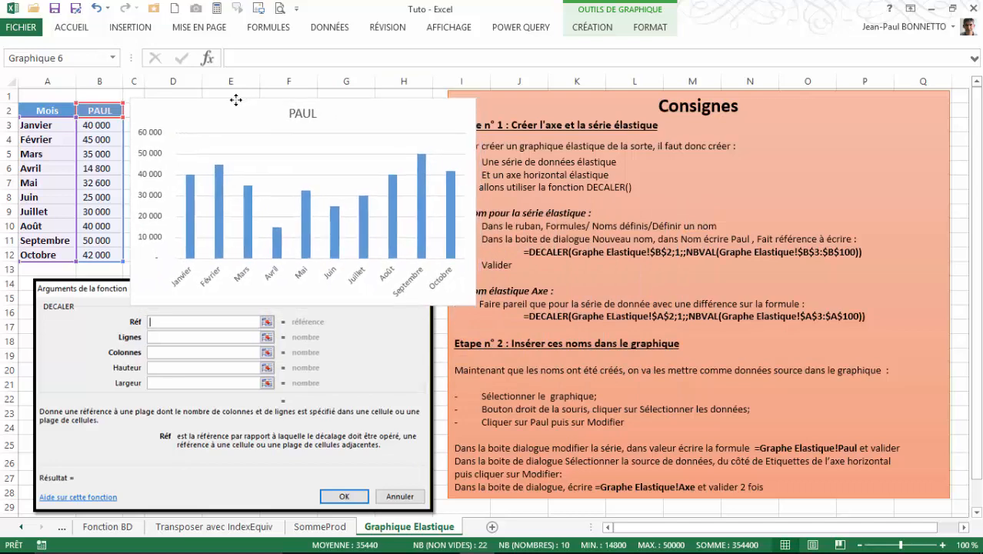
pyautogui.moveTo(607, 91); pyautogui.dragTo(639, 93)
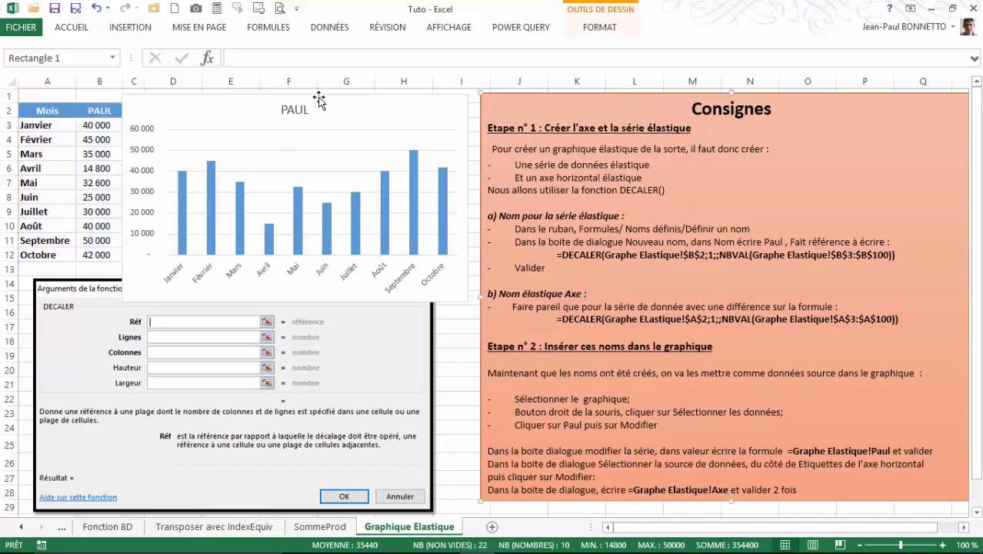
pyautogui.moveTo(319, 96)
pyautogui.mouseDown()
pyautogui.moveTo(325, 118)
pyautogui.moveTo(325, 95)
pyautogui.mouseUp()
pyautogui.moveTo(85, 284); pyautogui.dragTo(88, 354)
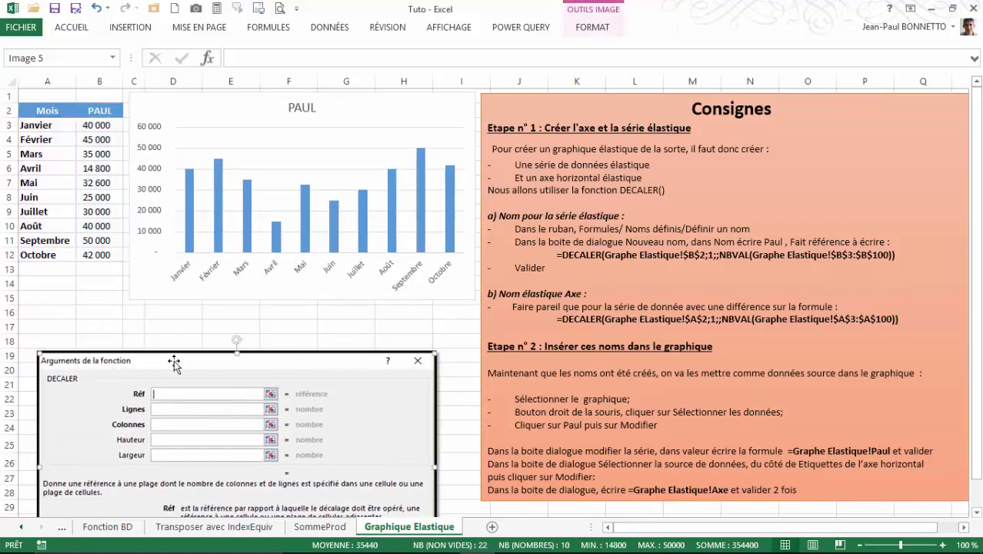
pyautogui.moveTo(175, 356); pyautogui.dragTo(176, 371)
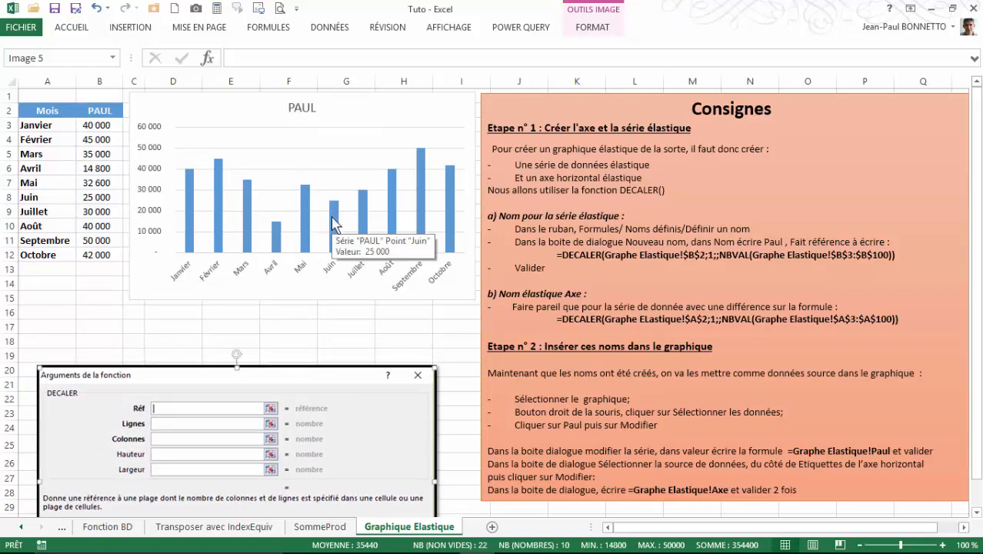
# Step: Test whether the chart extends by adding Novembre with 45000 in row 13, and clear that entry again
pyautogui.click(353, 107)
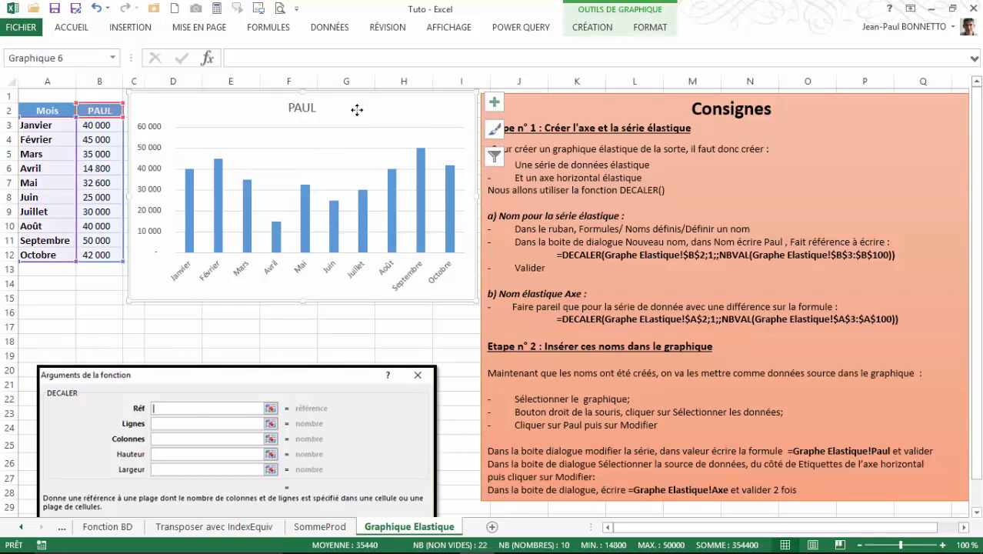
pyautogui.click(51, 268)
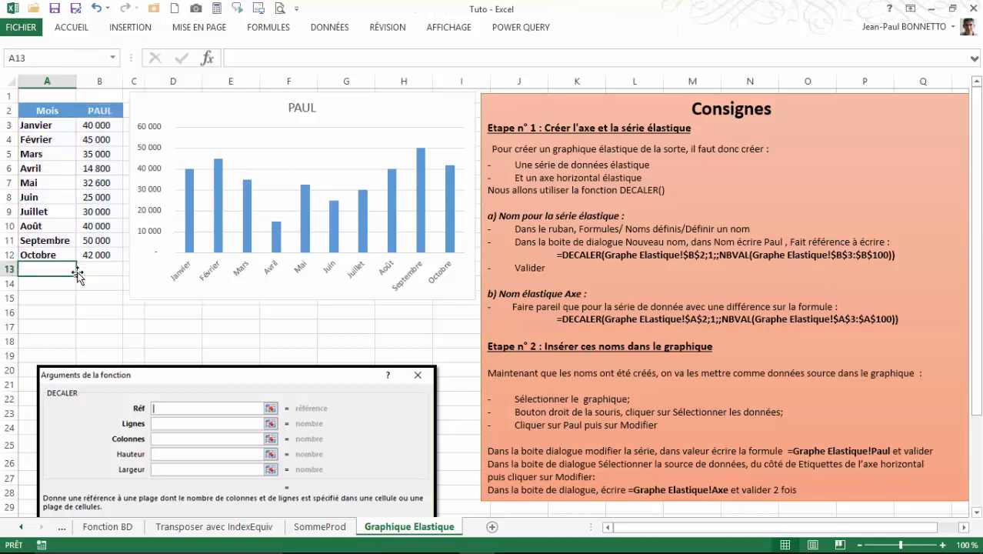
pyautogui.write('Novembre')
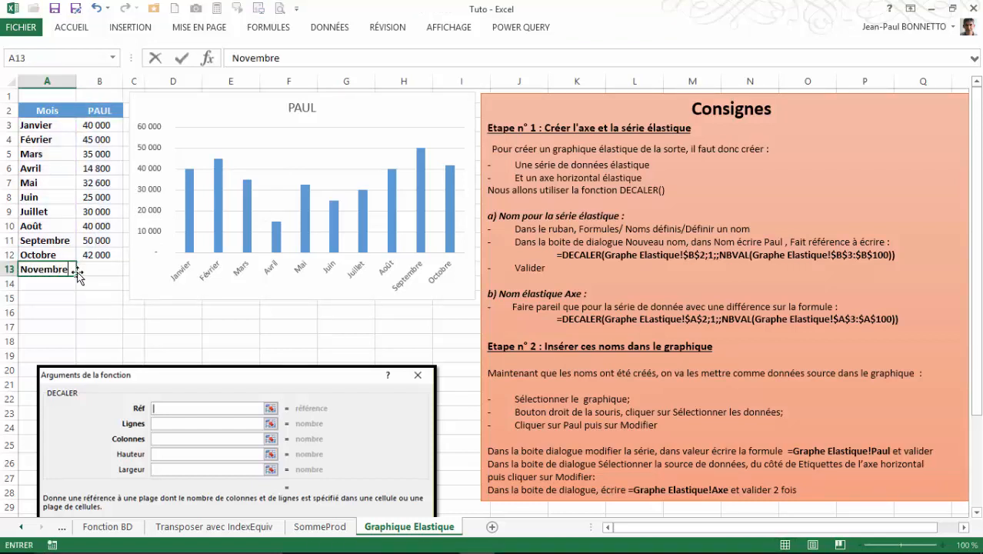
pyautogui.press('Tab')
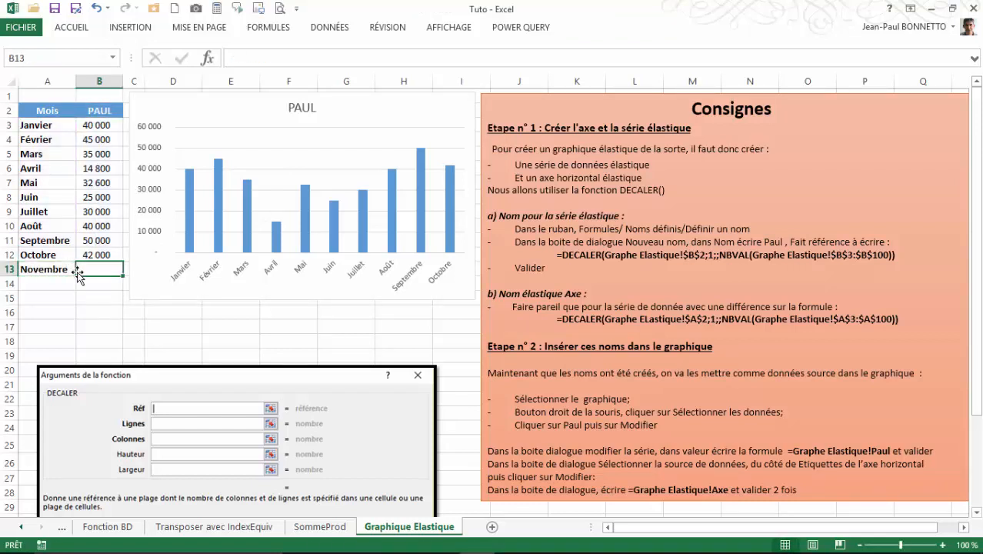
pyautogui.write('45000')
pyautogui.press('Return')
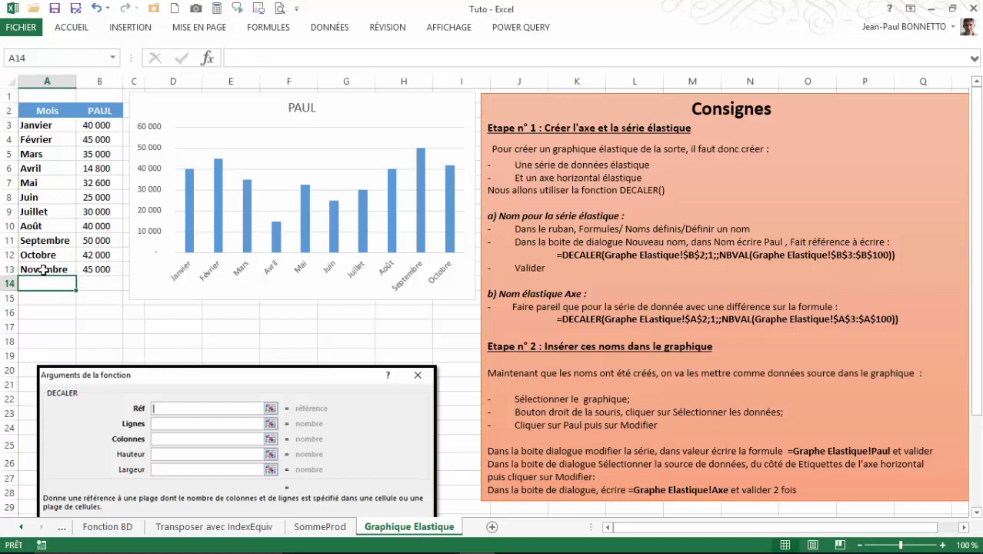
pyautogui.moveTo(43, 269); pyautogui.dragTo(92, 268)
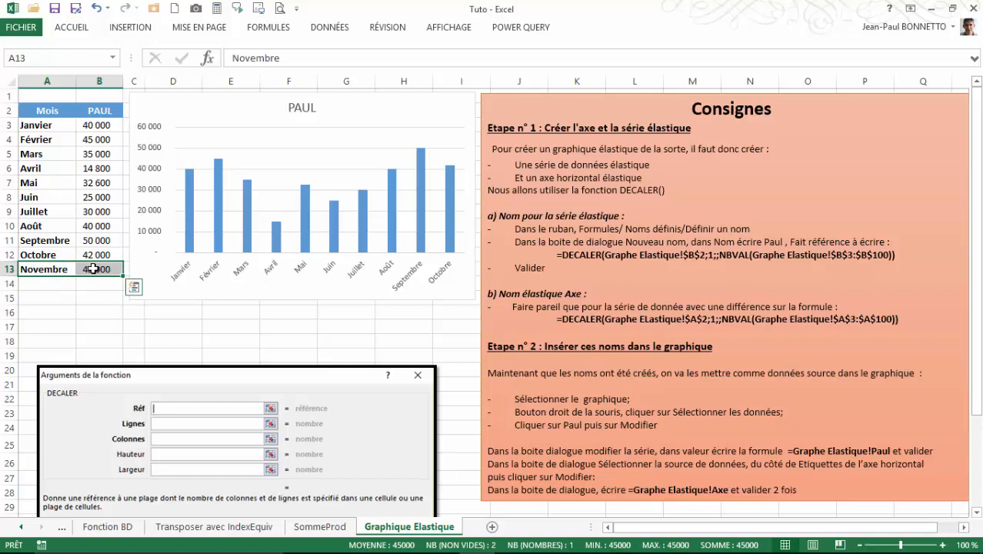
pyautogui.press('Delete')
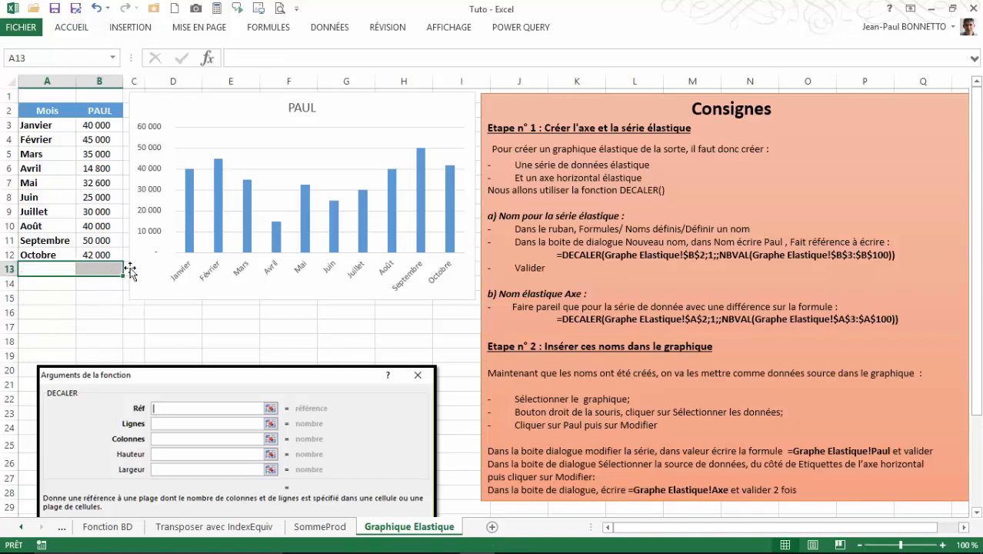
# Step: Set the PAUL series values in the chart's data source to the defined name 'Graphique Elastique'!Paul
pyautogui.click(295, 162)
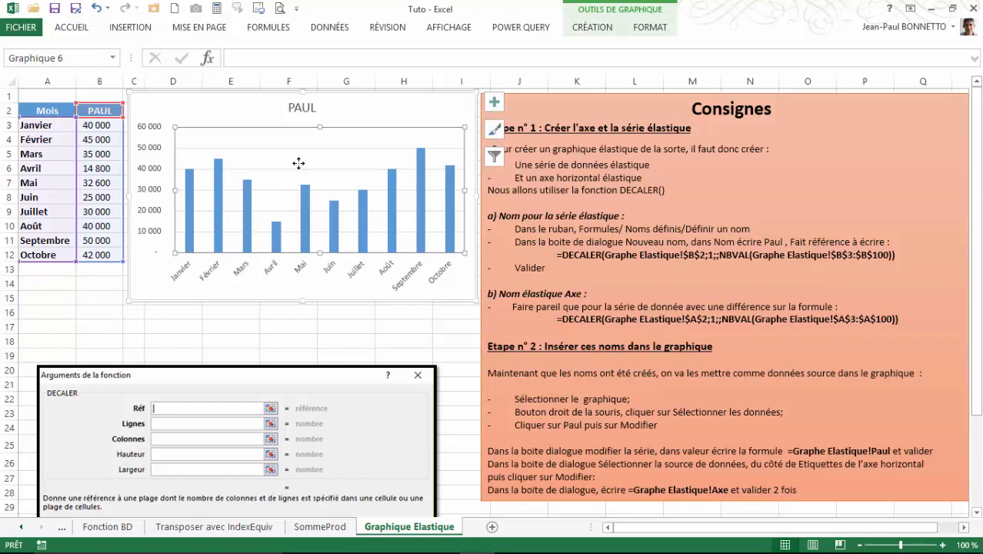
pyautogui.click(592, 28)
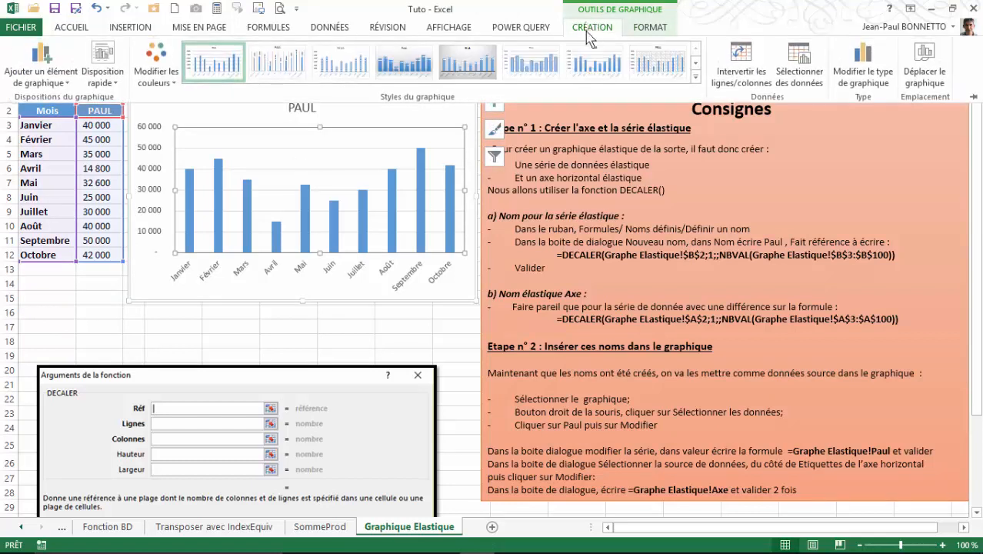
pyautogui.click(801, 68)
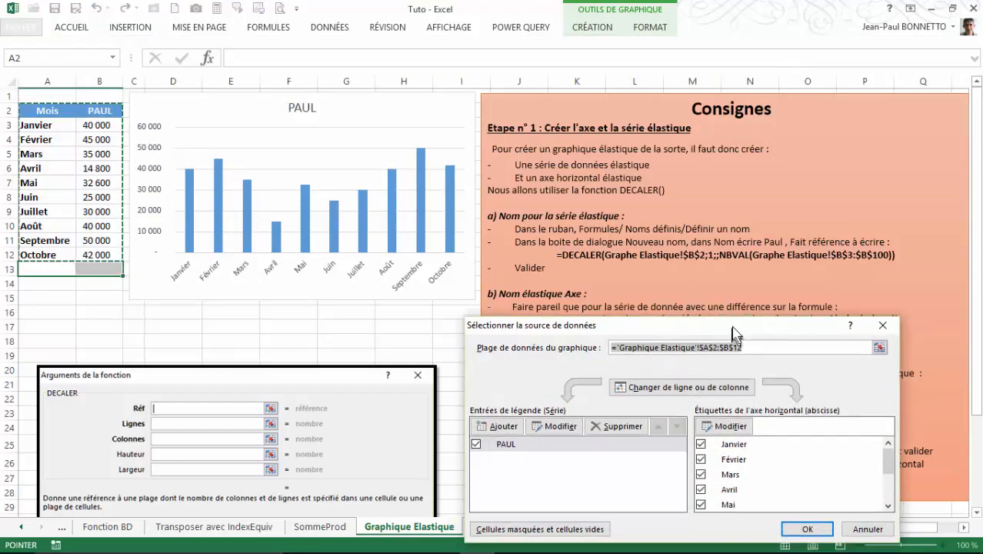
pyautogui.moveTo(733, 333); pyautogui.dragTo(768, 167)
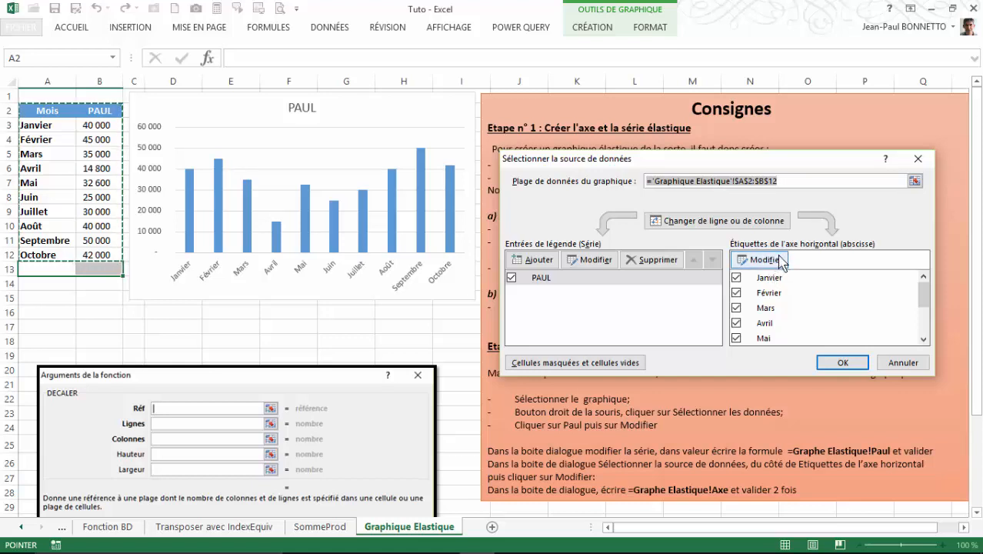
pyautogui.click(545, 278)
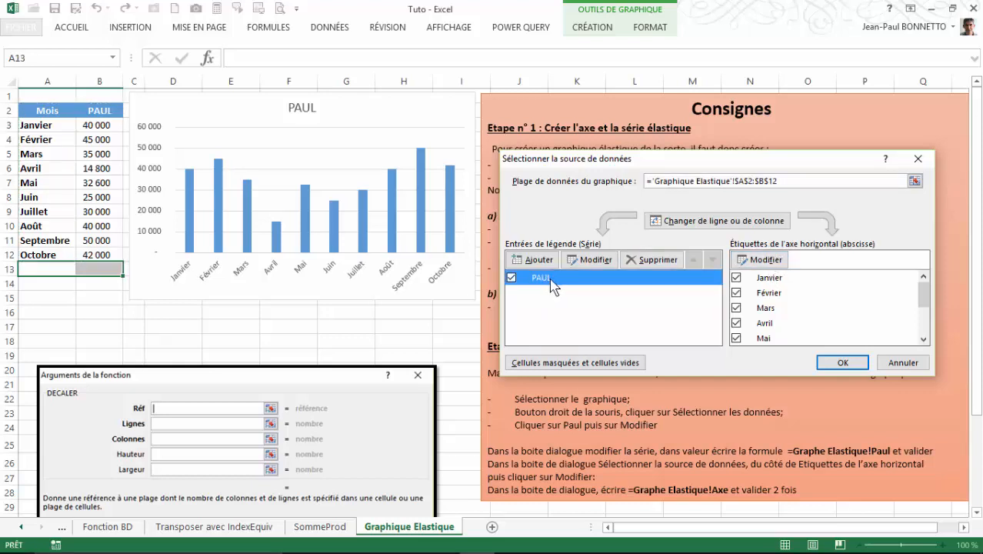
pyautogui.click(595, 260)
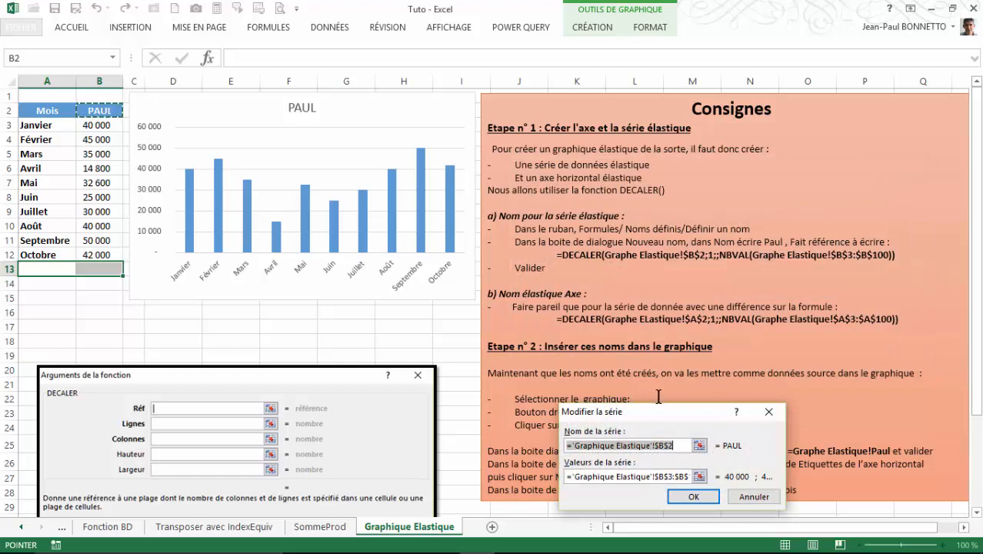
pyautogui.moveTo(668, 411); pyautogui.dragTo(697, 284)
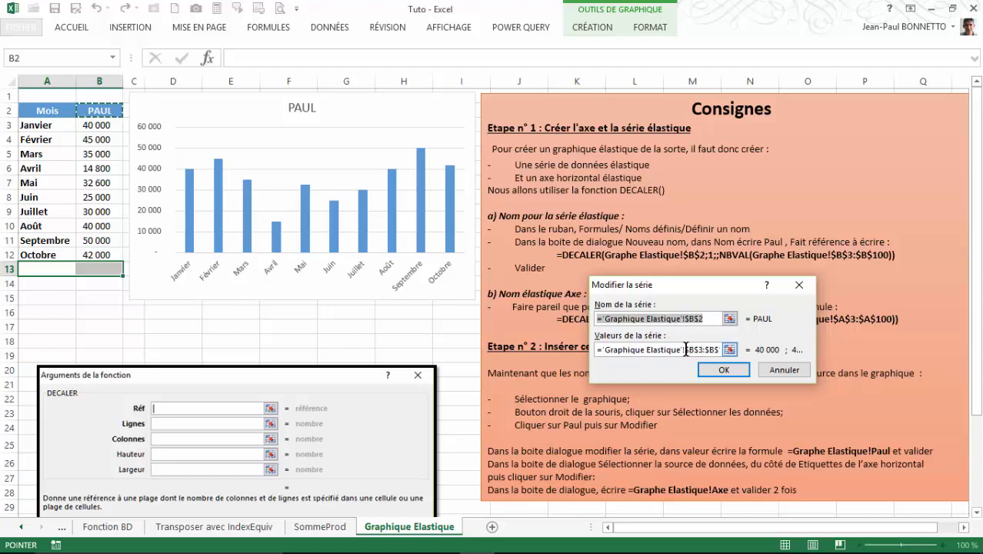
pyautogui.moveTo(685, 350); pyautogui.dragTo(732, 355)
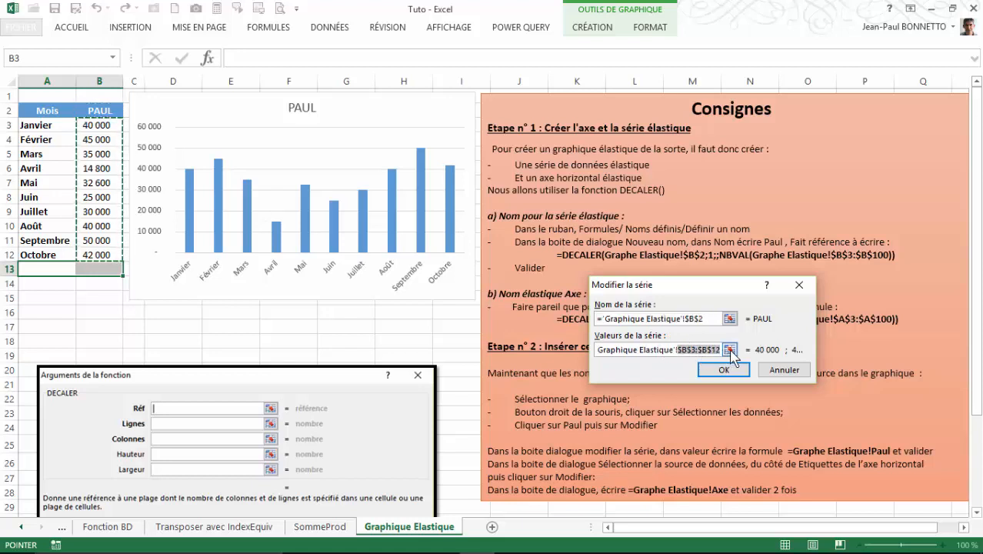
pyautogui.press('BackSpace')
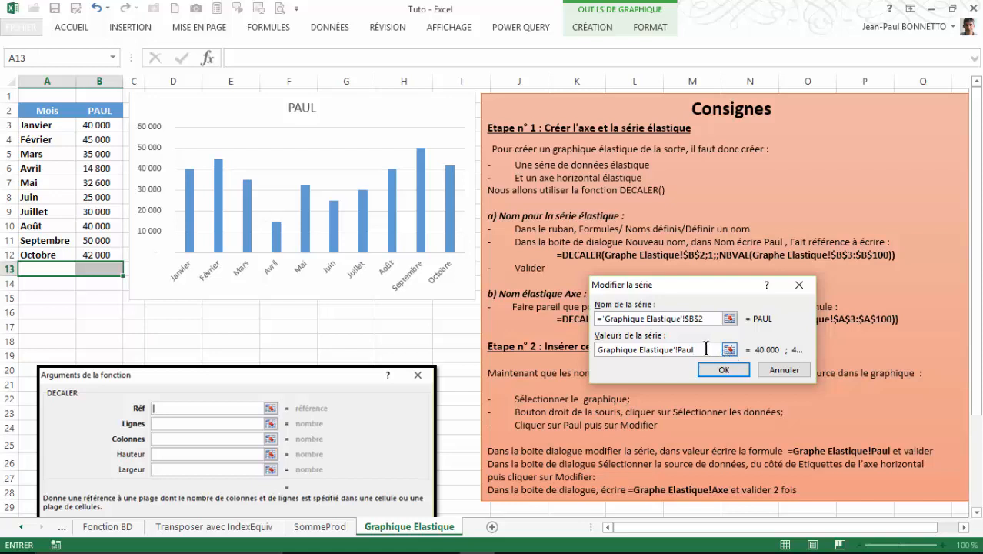
pyautogui.click(723, 371)
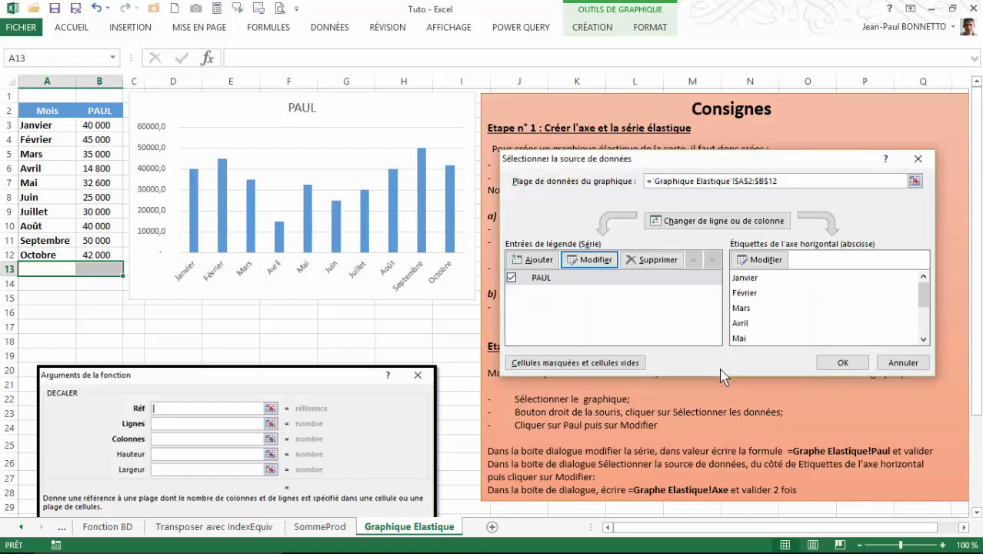
# Step: Set the chart's horizontal axis labels to the defined name 'Graphique Elastique'!Axe and apply the data source changes
pyautogui.click(763, 260)
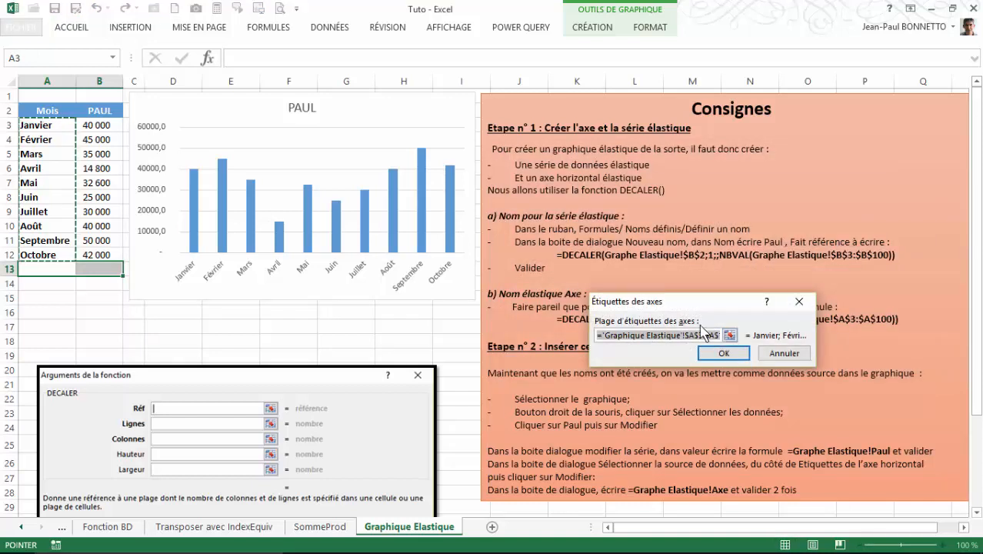
pyautogui.moveTo(688, 335); pyautogui.dragTo(743, 340)
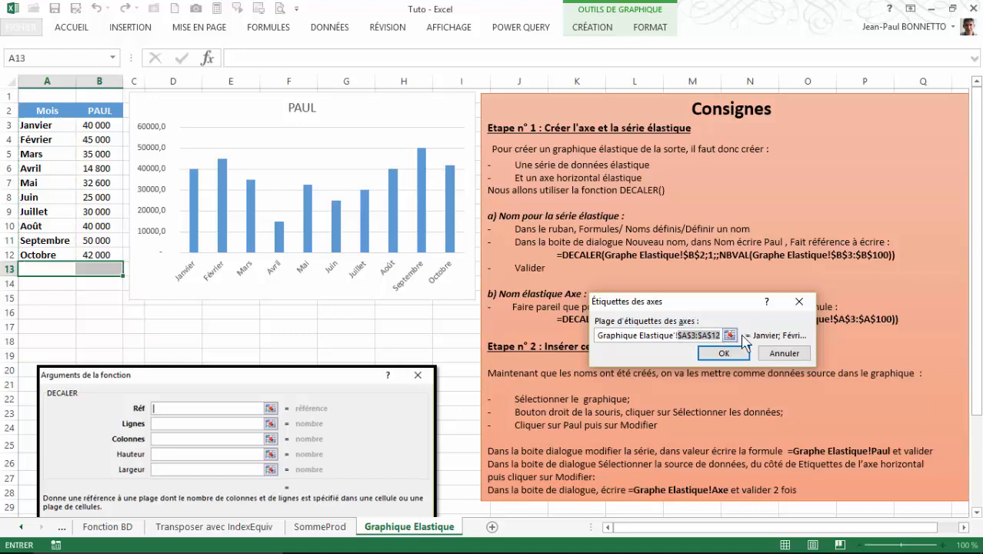
pyautogui.write('A')
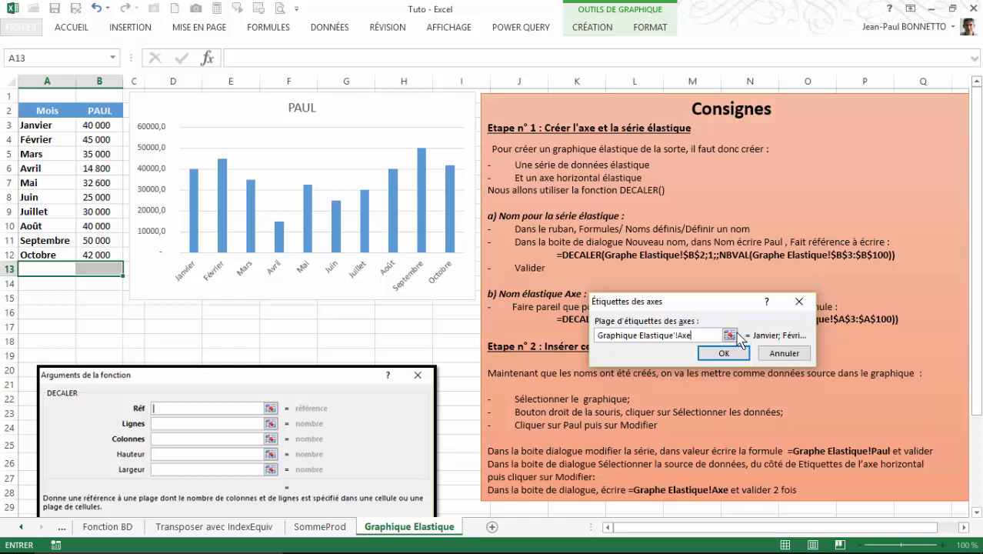
pyautogui.click(723, 353)
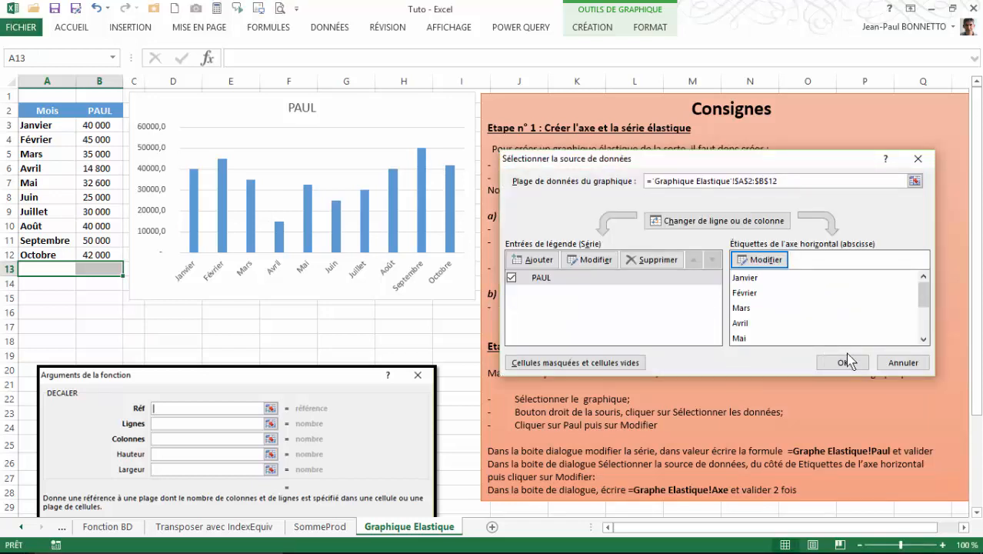
pyautogui.click(847, 360)
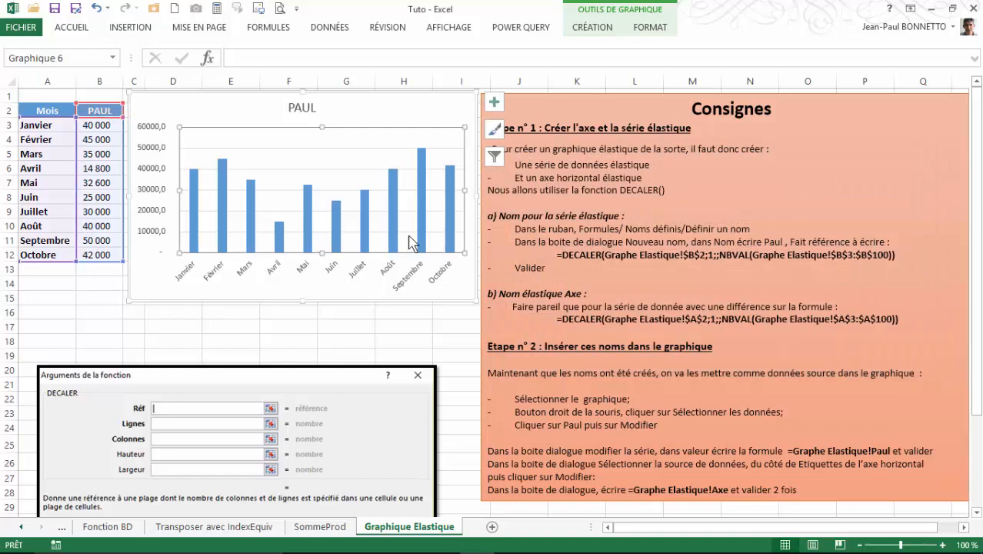
# Step: Test the elastic chart by adding Novembre with 43000 in row 13 of the data table
pyautogui.click(29, 257)
pyautogui.click(94, 254)
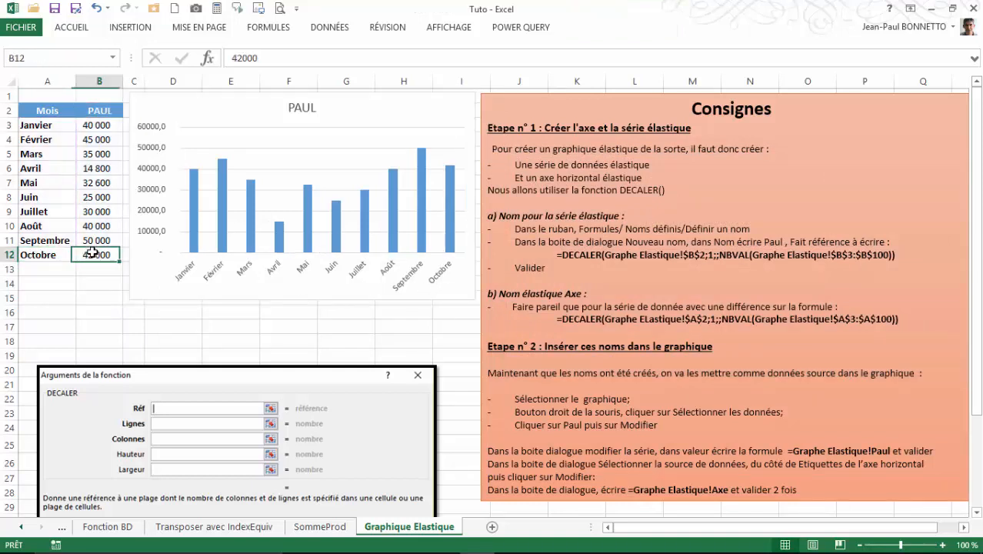
pyautogui.click(39, 269)
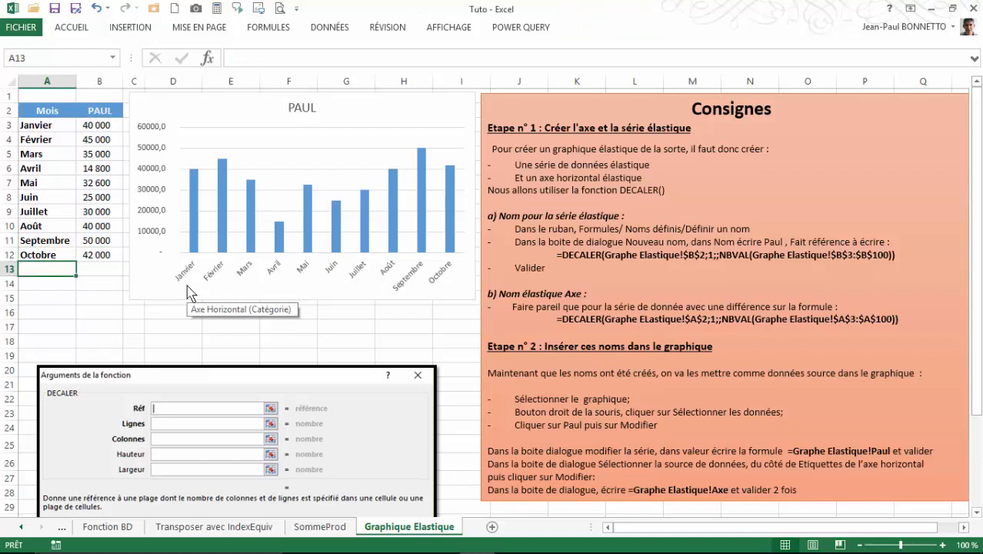
pyautogui.write('Novembre')
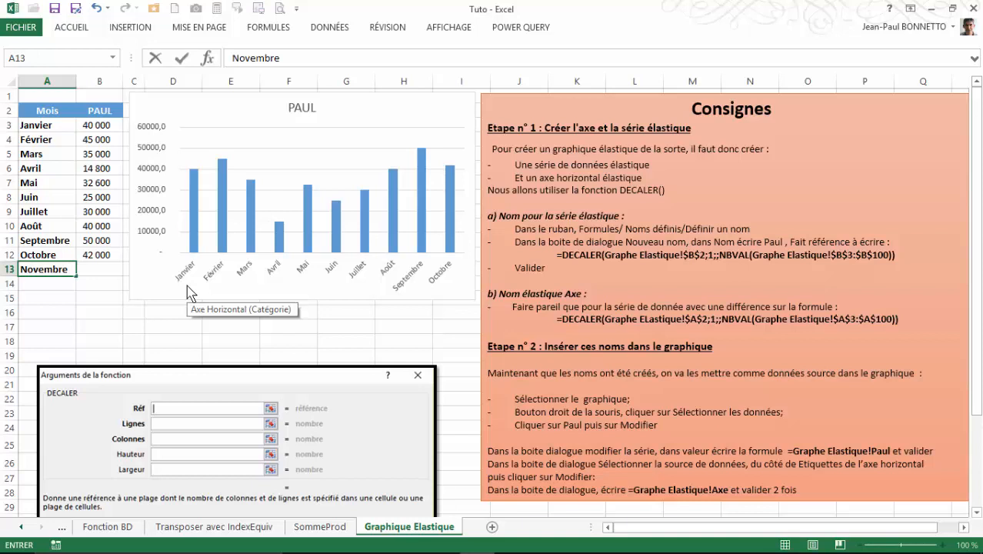
pyautogui.press('Tab')
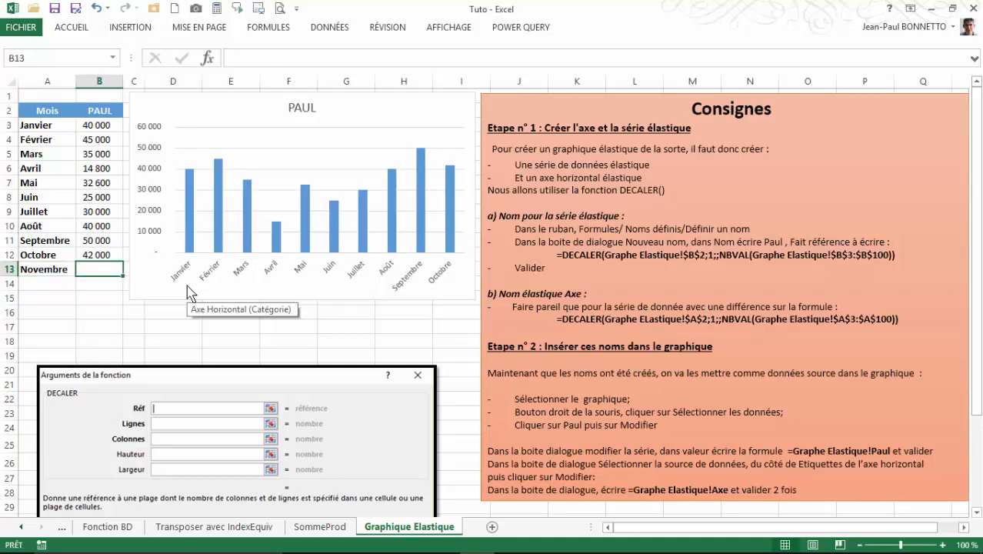
pyautogui.write('43000')
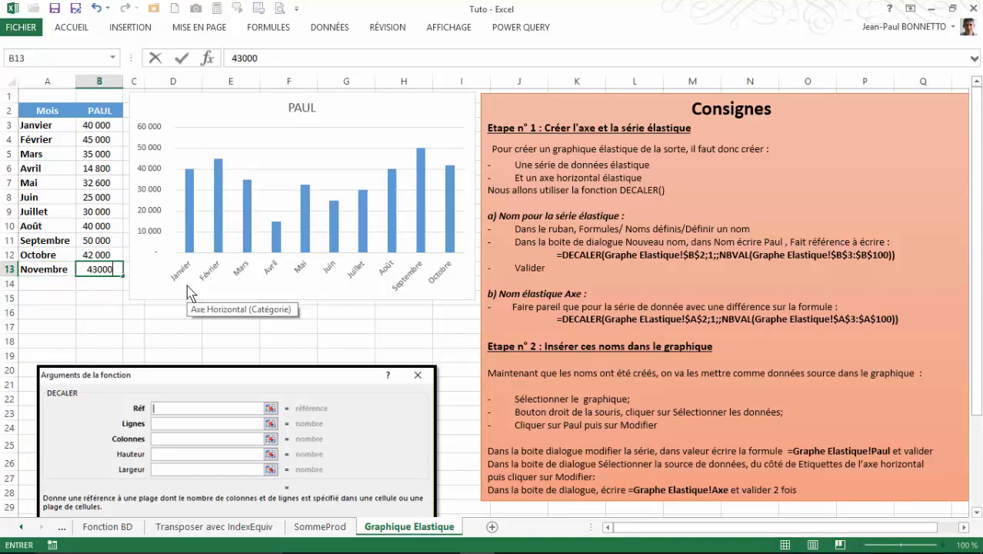
pyautogui.press('Return')
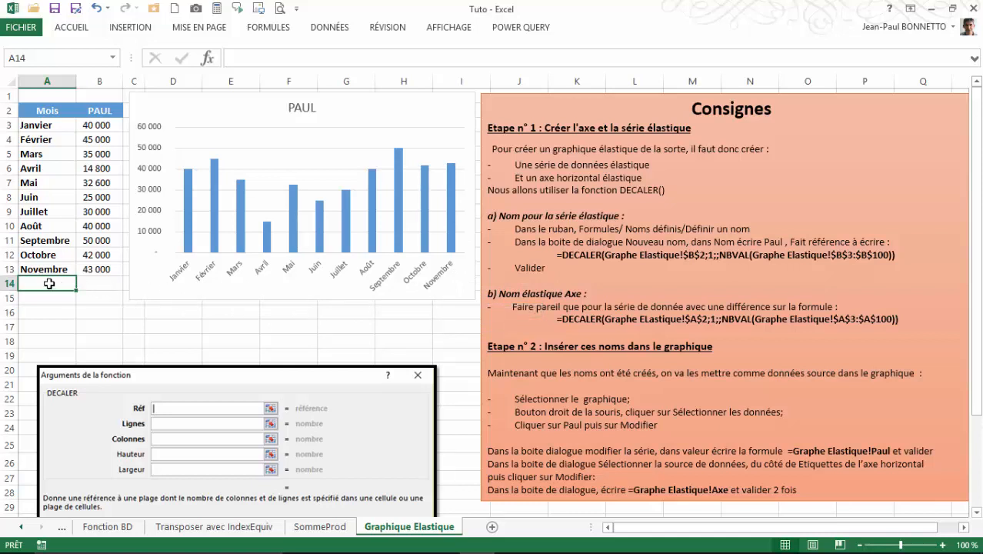
# Step: Add Décembre with 51200 in row 14 of the data table
pyautogui.write('Décembre')
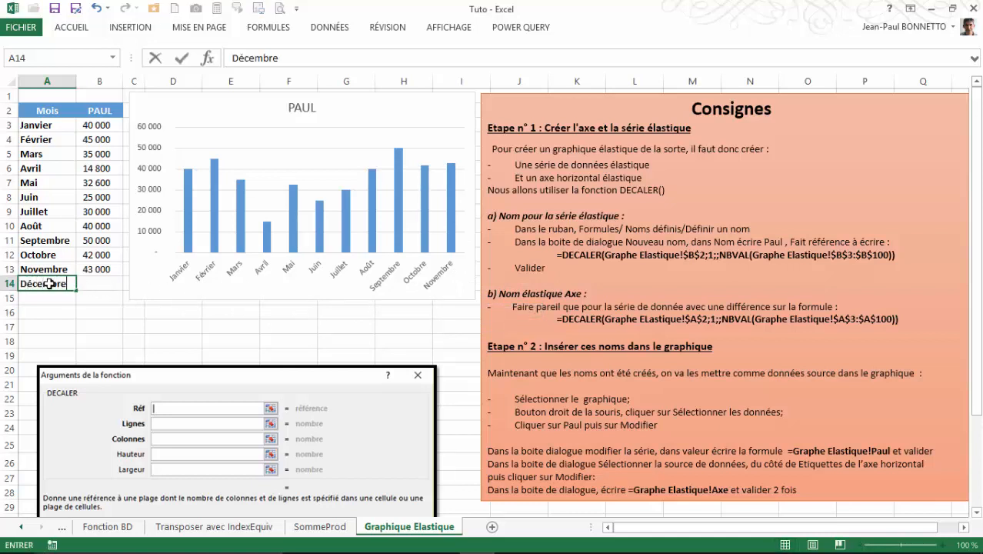
pyautogui.press('Tab')
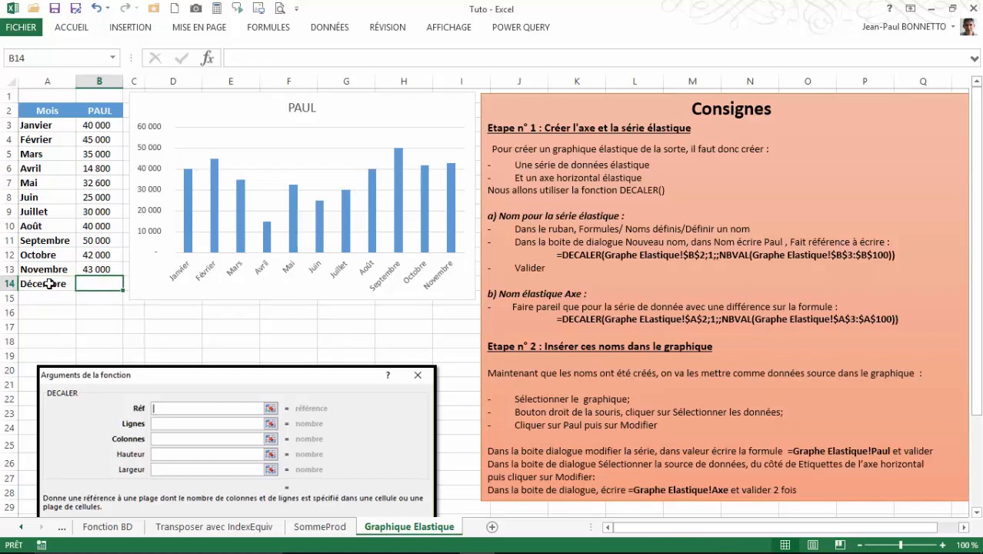
pyautogui.write('51')
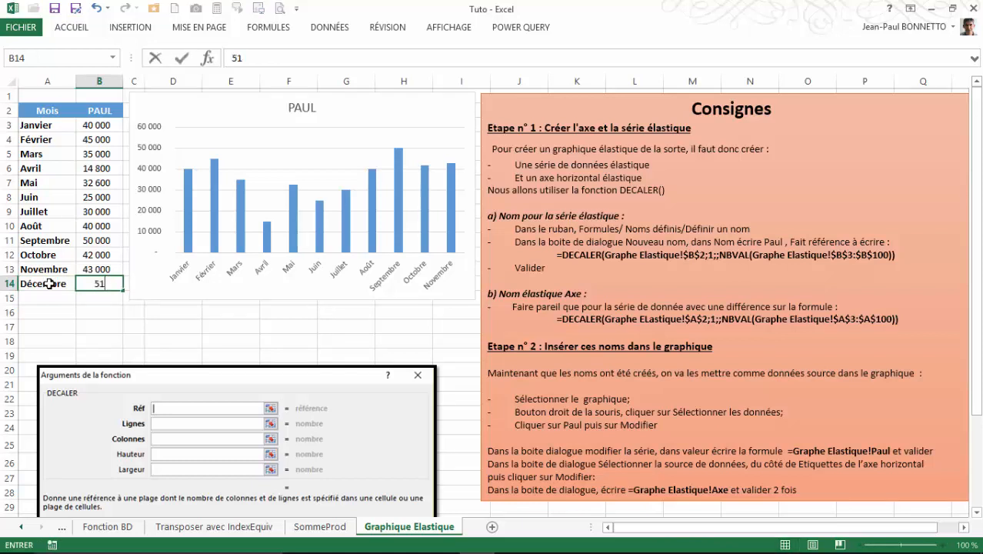
pyautogui.write('200')
pyautogui.press('Return')
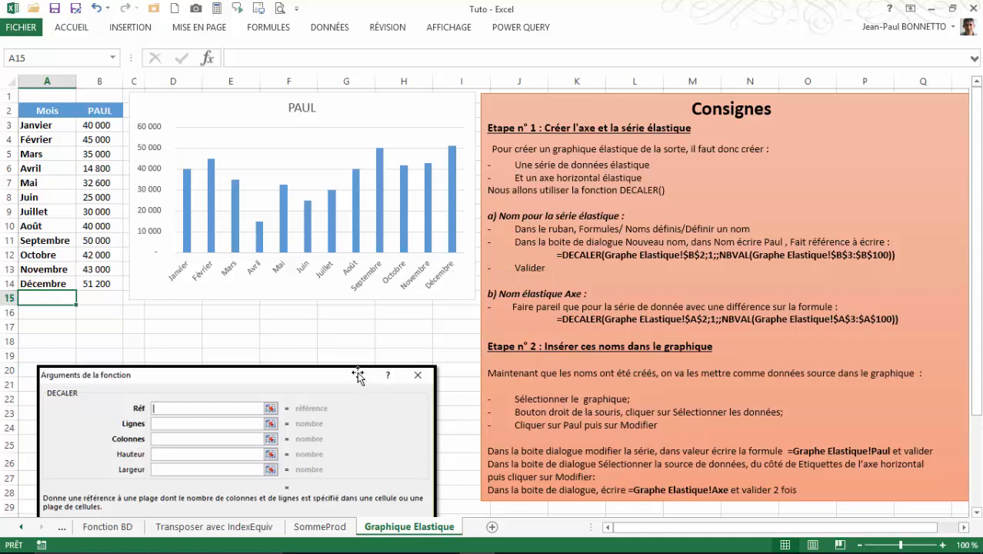
# Step: Move the DECALER arguments picture from below the chart onto the Consignes box
pyautogui.moveTo(357, 376); pyautogui.dragTo(358, 360)
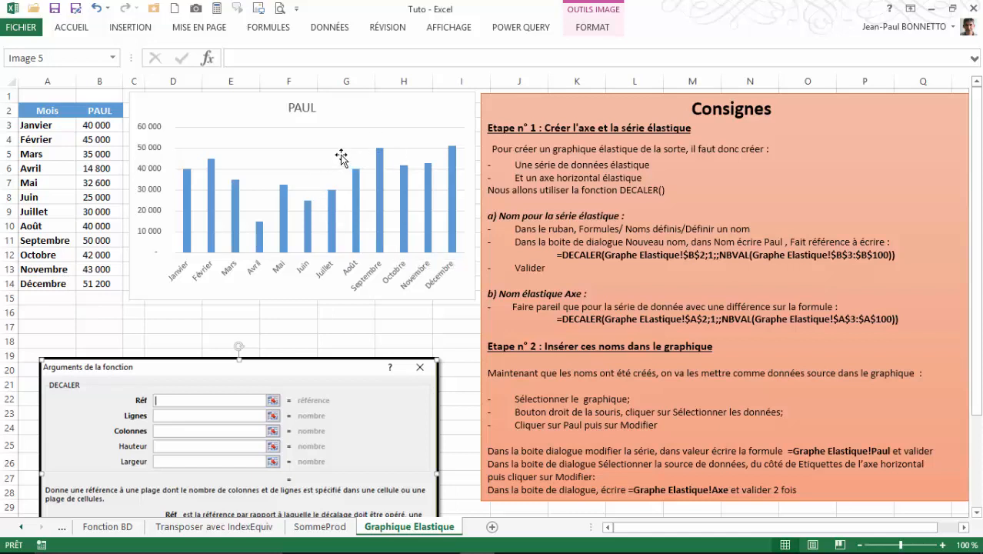
pyautogui.click(314, 157)
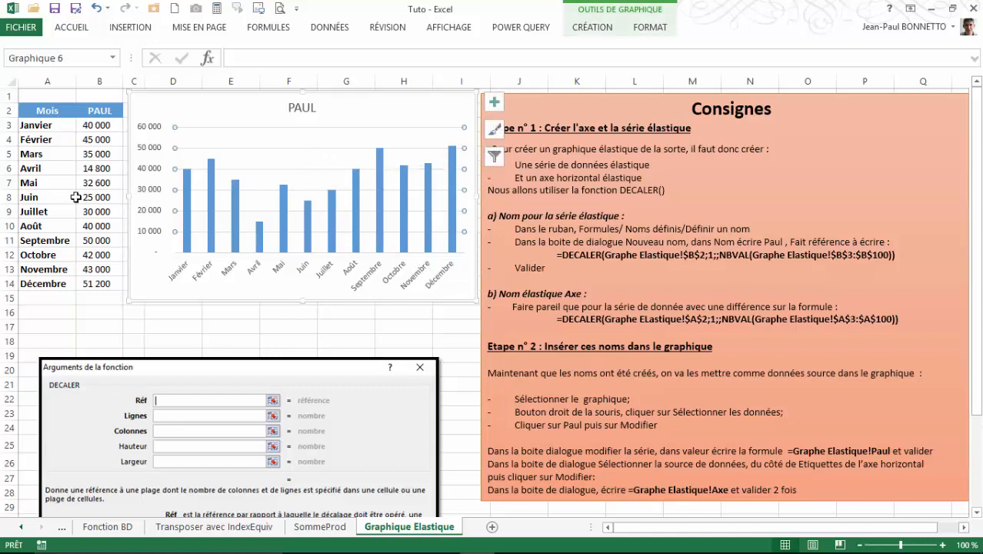
pyautogui.click(335, 323)
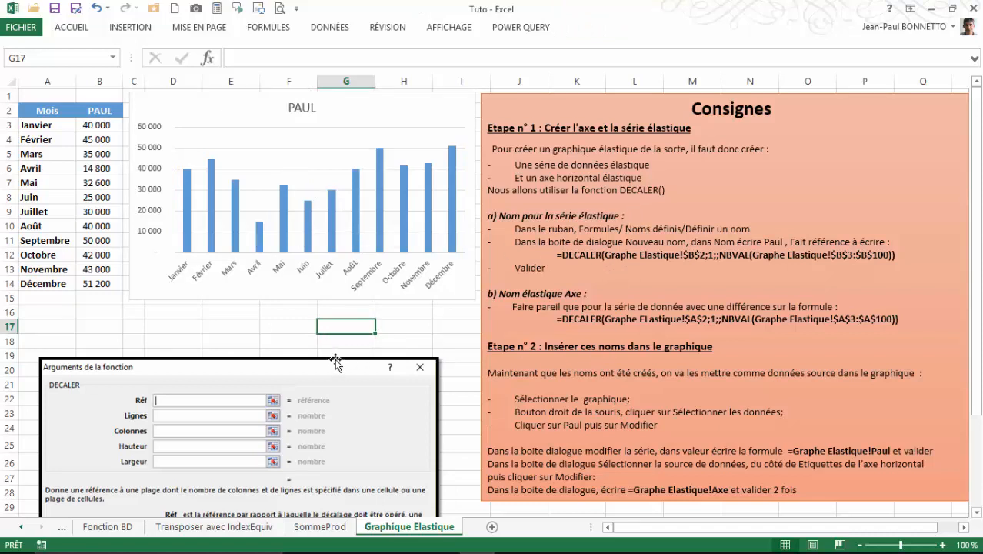
pyautogui.moveTo(335, 361); pyautogui.dragTo(830, 171)
# Step: Copy the month and PAUL data from A2:B14 and paste it at A18
pyautogui.moveTo(36, 115); pyautogui.dragTo(90, 283)
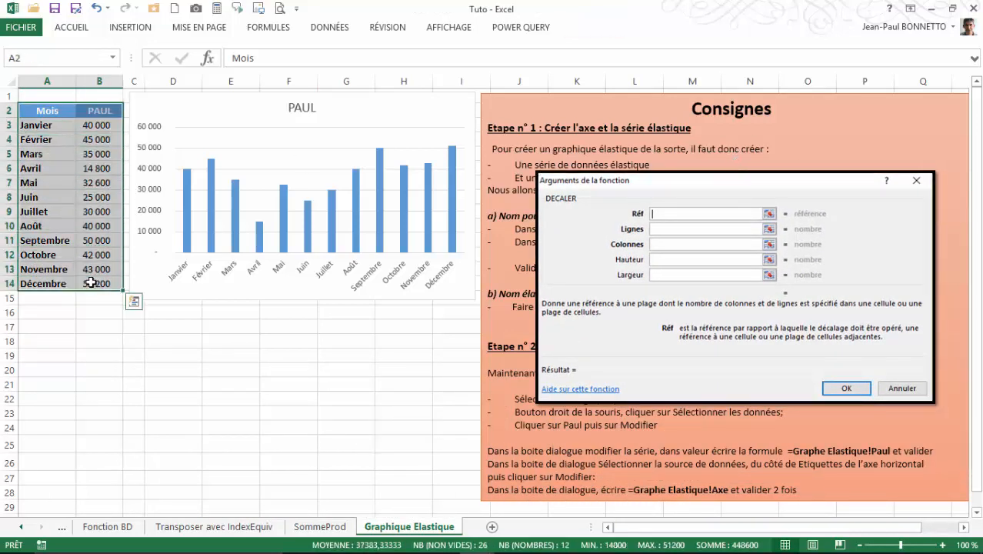
pyautogui.hotkey('ctrl', 'c')
pyautogui.click(45, 341)
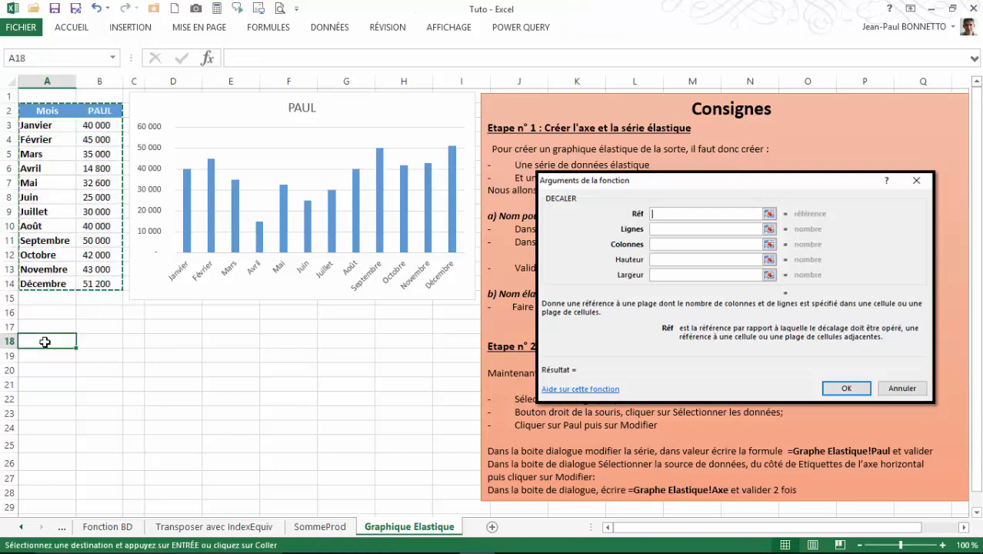
pyautogui.hotkey('ctrl', 'v')
# Step: Move the pasted copy of the data from A18:B30 to G18:H30 beneath the chart
pyautogui.scroll(-1, 45, 341)
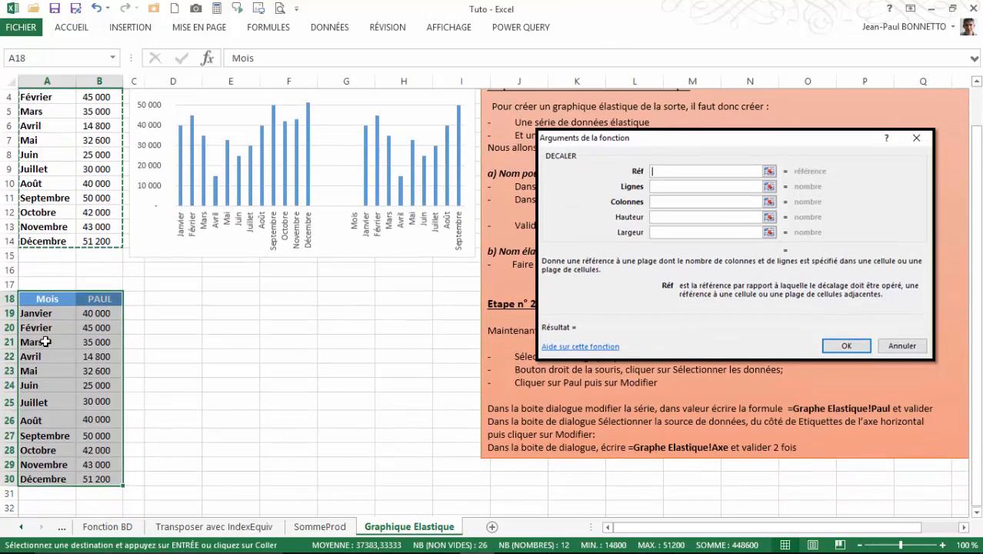
pyautogui.scroll(-1, 46, 342)
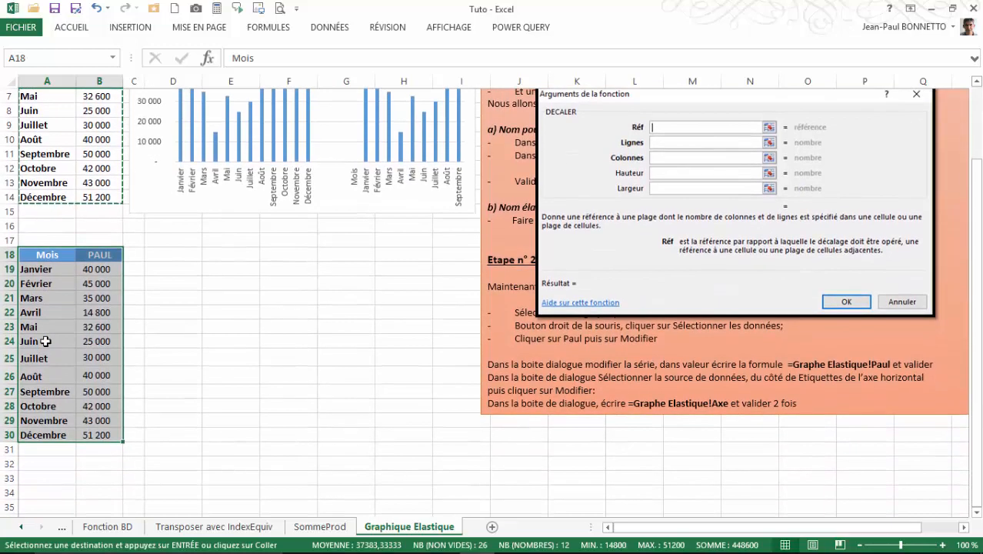
pyautogui.moveTo(46, 254); pyautogui.dragTo(115, 431)
pyautogui.moveTo(67, 248); pyautogui.dragTo(342, 260)
pyautogui.scroll(1, 216, 239)
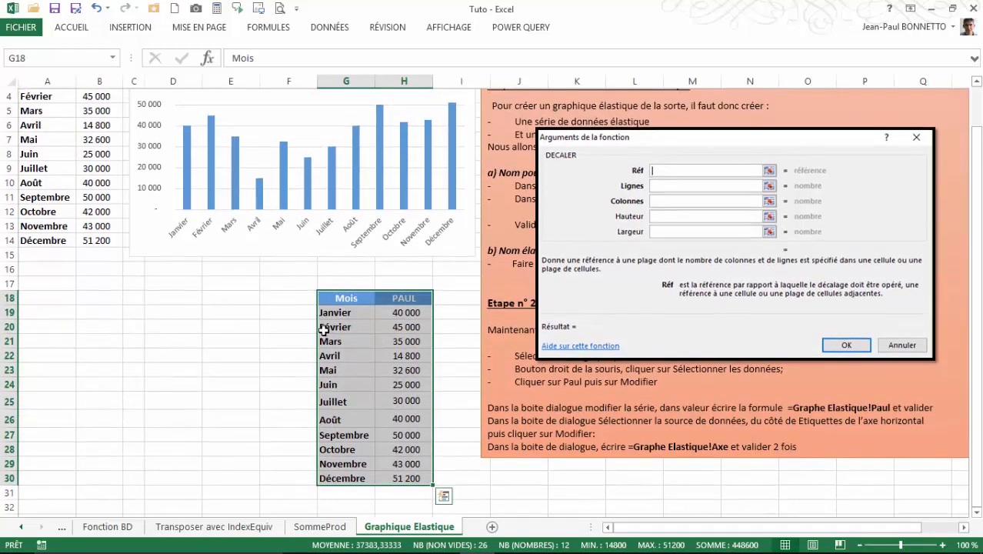
pyautogui.scroll(-1, 323, 329)
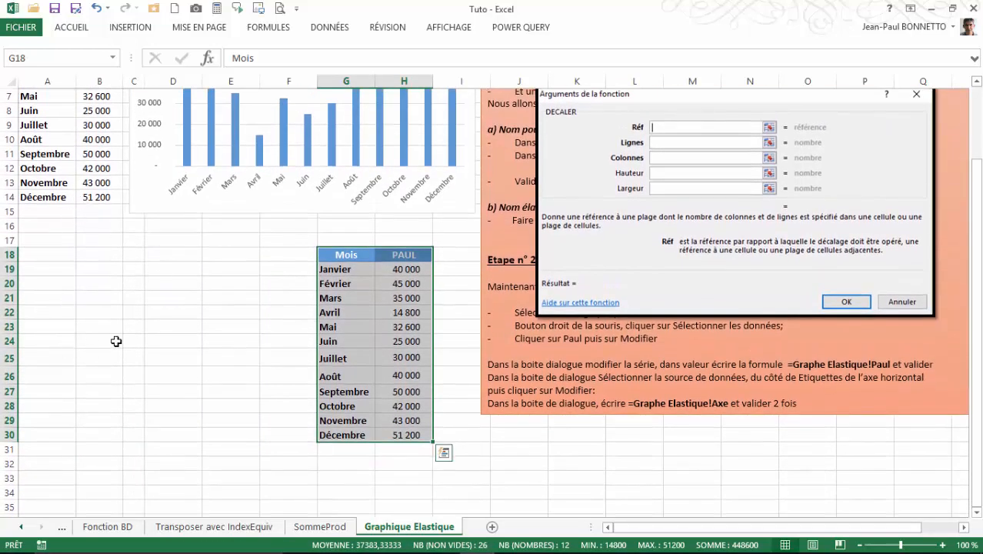
# Step: Clear the Octobre, Novembre and Décembre entries in G28:H30 of the copied data
pyautogui.click(367, 281)
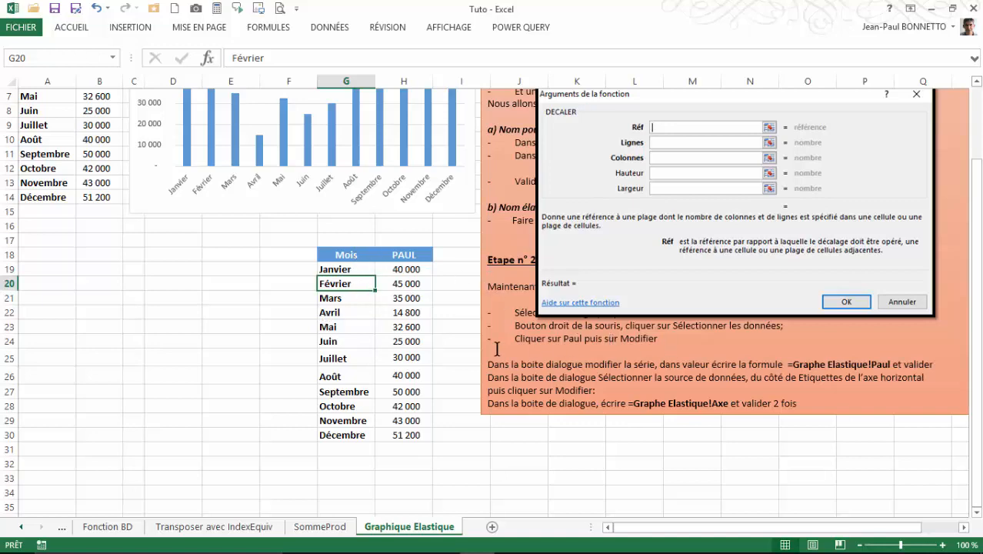
pyautogui.scroll(2, 496, 348)
pyautogui.scroll(-1, 485, 348)
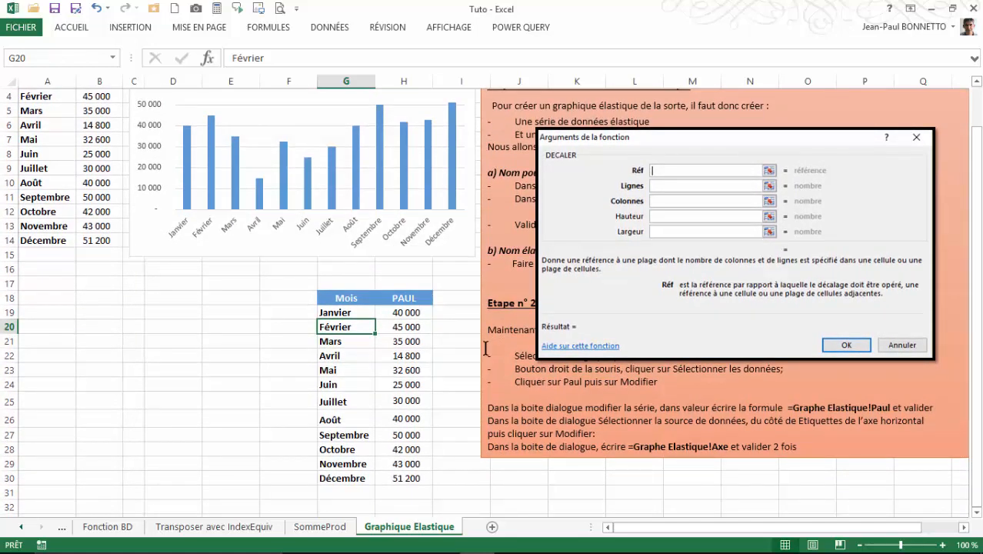
pyautogui.moveTo(339, 302); pyautogui.dragTo(406, 478)
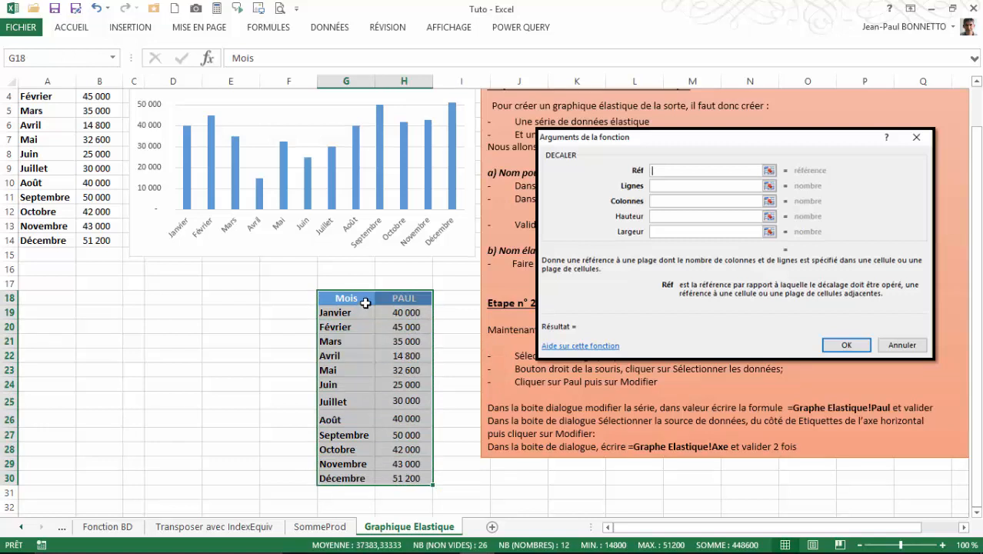
pyautogui.moveTo(330, 450); pyautogui.dragTo(406, 479)
pyautogui.press('Delete')
pyautogui.click(403, 463)
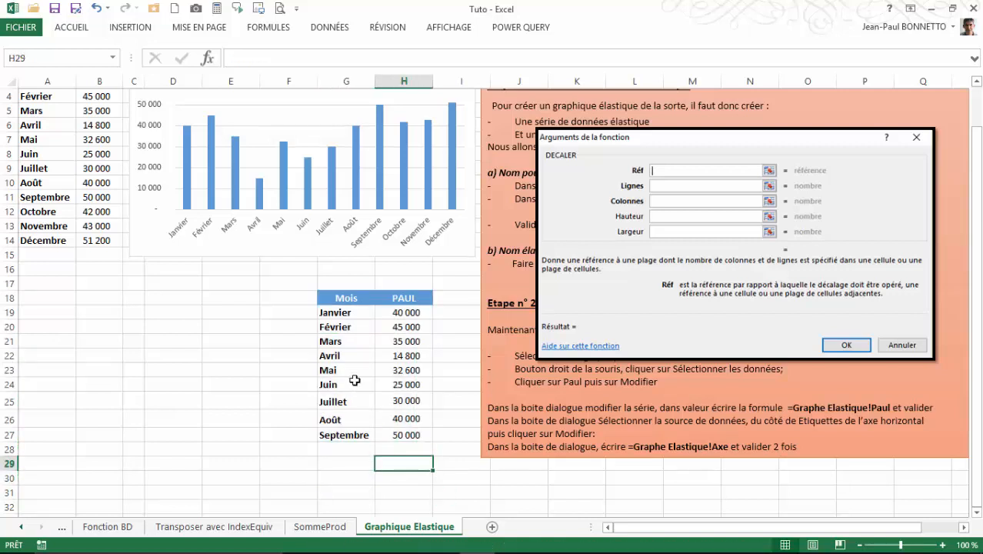
# Step: Format G18:H27 as a table with headers, using a blue banded style from the Moyen group
pyautogui.moveTo(335, 298); pyautogui.dragTo(419, 446)
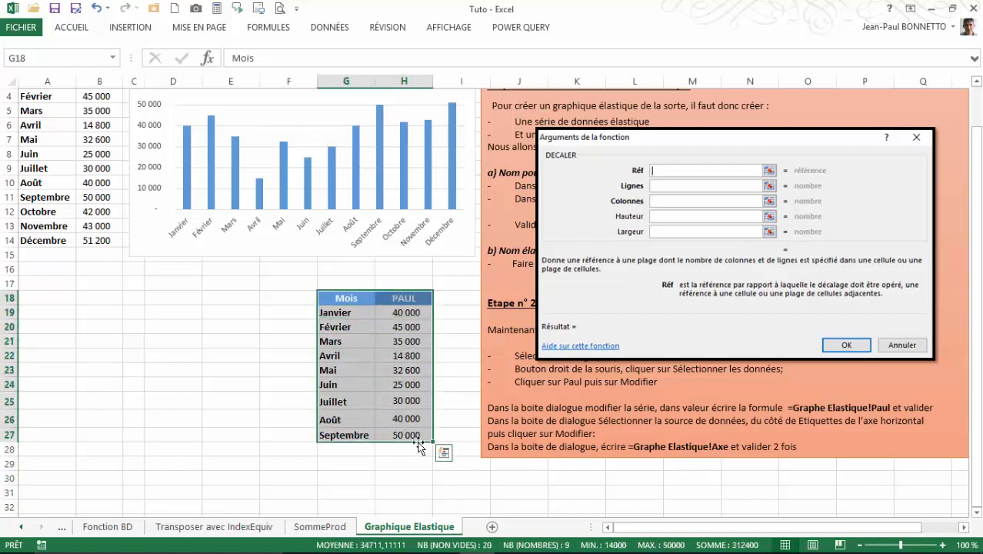
pyautogui.click(79, 31)
pyautogui.click(685, 73)
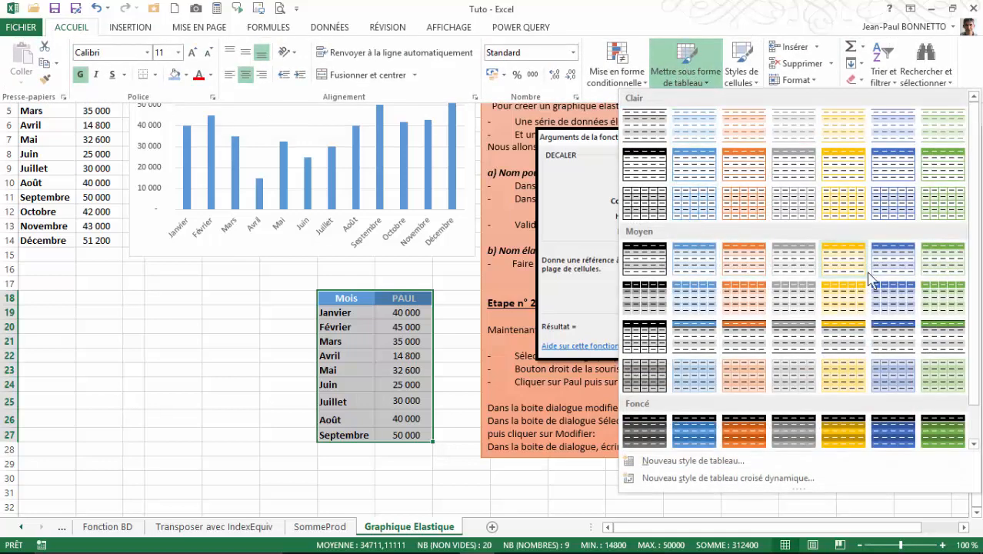
pyautogui.click(879, 255)
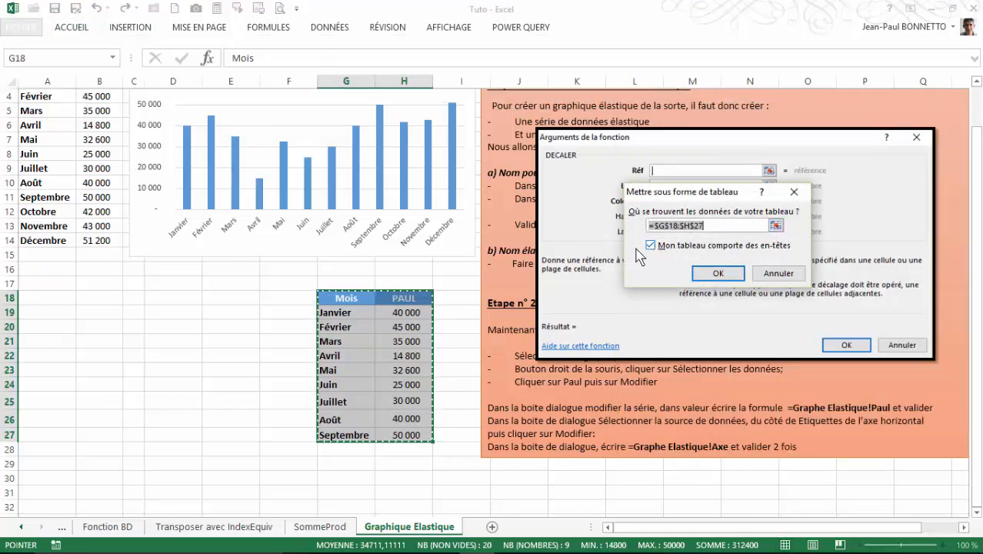
pyautogui.click(699, 274)
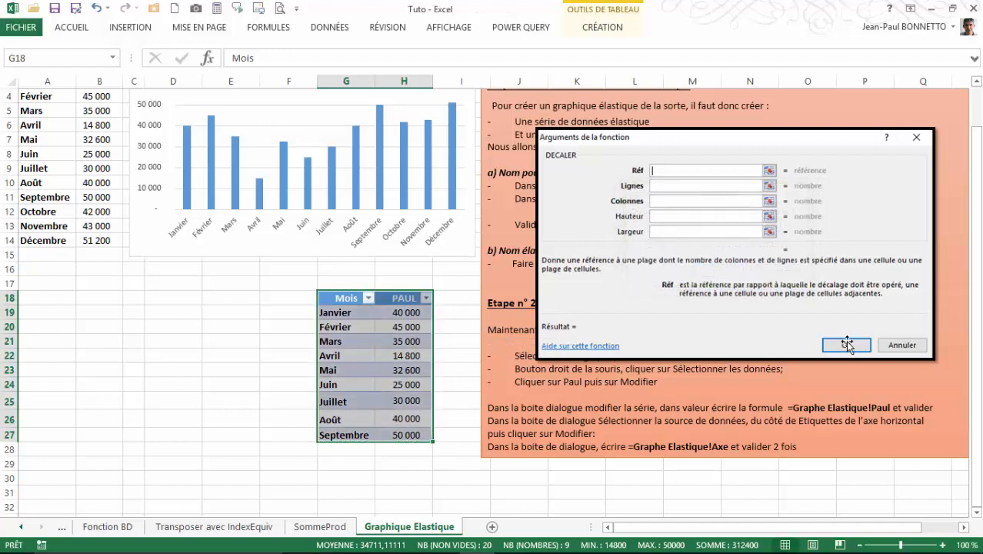
pyautogui.click(396, 464)
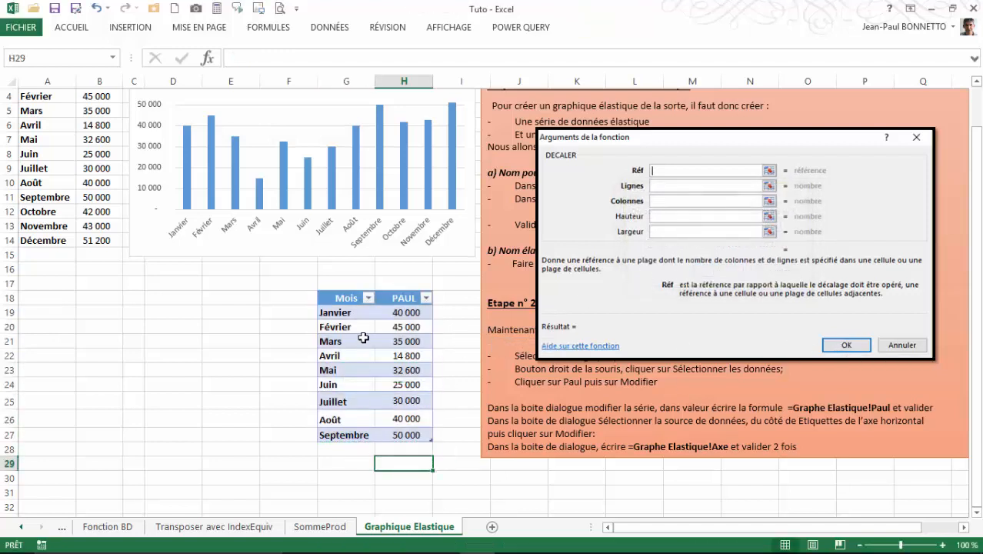
pyautogui.click(362, 338)
pyautogui.click(341, 296)
pyautogui.click(388, 326)
pyautogui.click(399, 379)
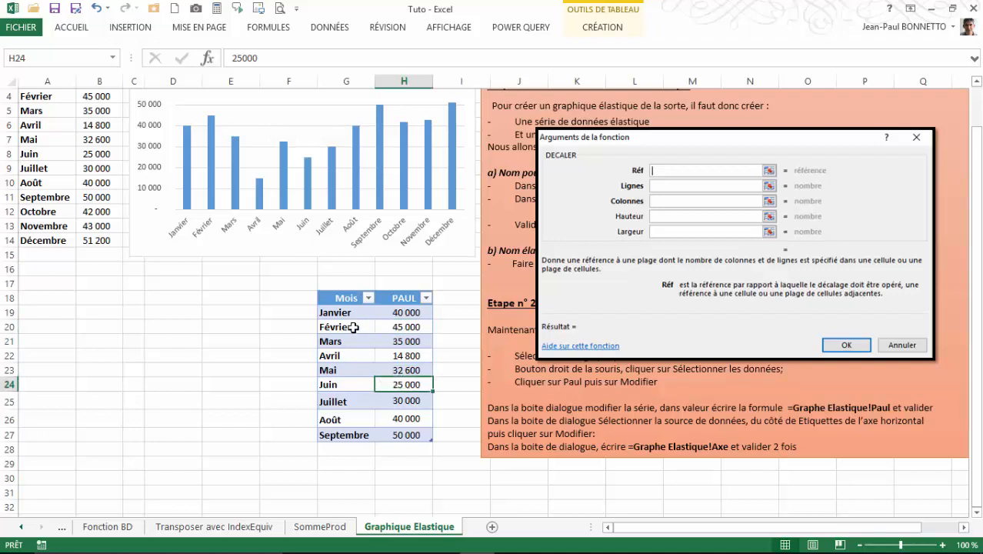
pyautogui.click(353, 326)
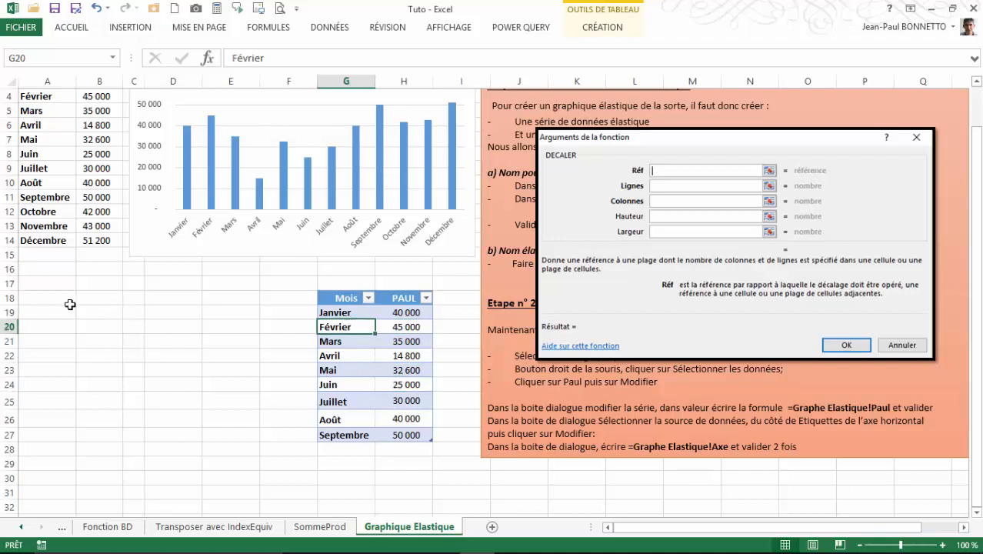
# Step: Insert a 2D clustered column chart from the table data in G18:H27
pyautogui.moveTo(342, 298); pyautogui.dragTo(401, 435)
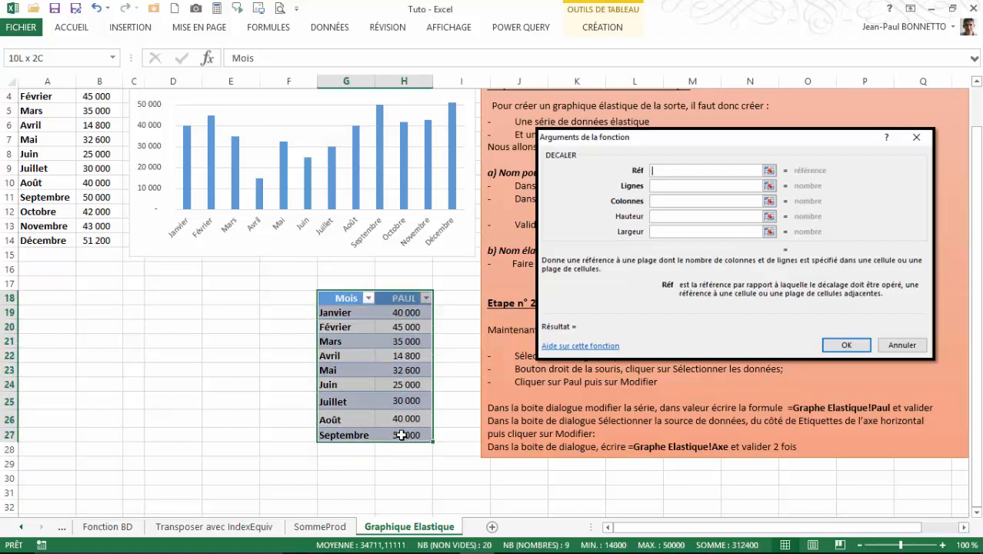
pyautogui.click(130, 26)
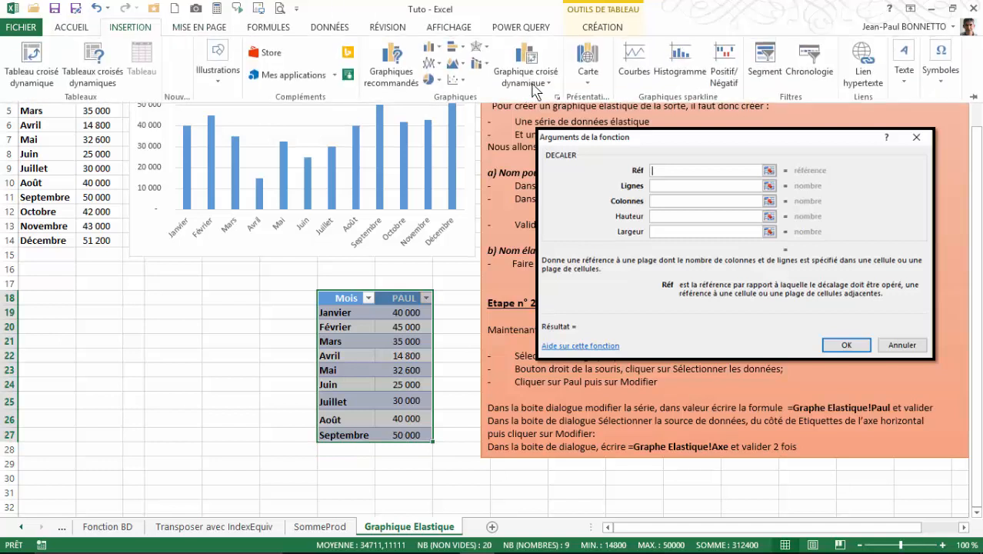
pyautogui.click(429, 46)
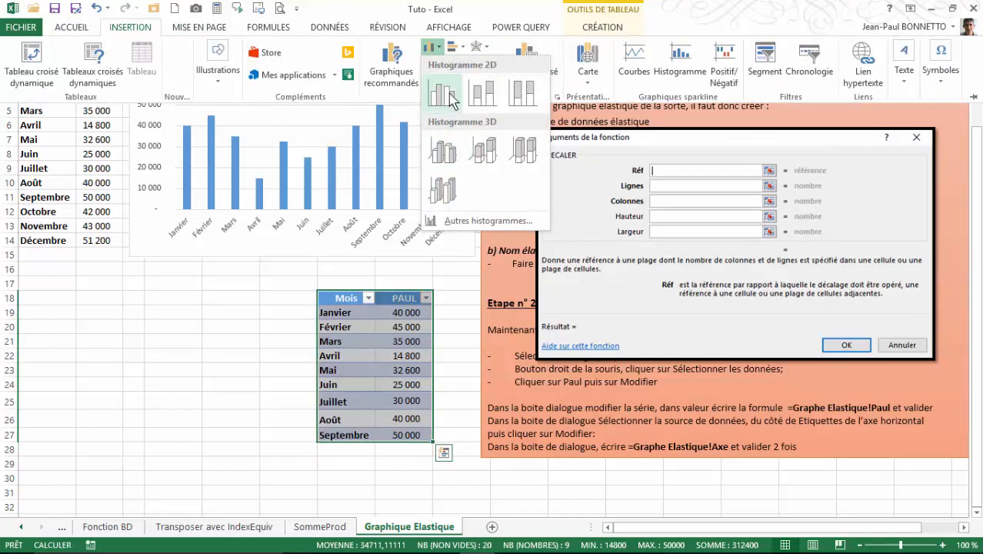
pyautogui.click(442, 92)
# Step: Move the new PAUL chart over the orange instruction box and enlarge it to about 11.2 cm high by 15 cm wide
pyautogui.moveTo(514, 204)
pyautogui.mouseDown()
pyautogui.moveTo(446, 269)
pyautogui.moveTo(205, 287)
pyautogui.moveTo(185, 271)
pyautogui.moveTo(179, 283)
pyautogui.mouseUp()
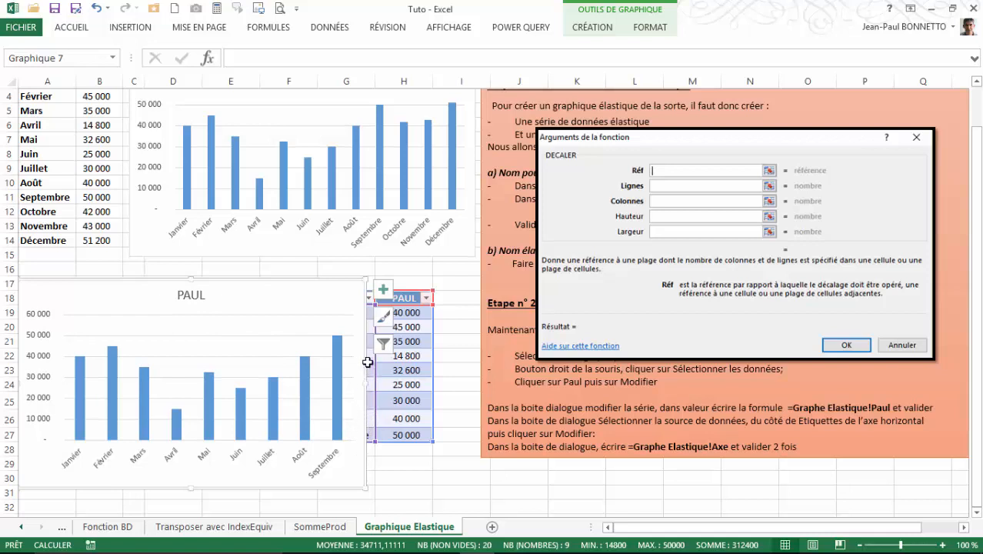
pyautogui.moveTo(290, 280)
pyautogui.mouseDown()
pyautogui.moveTo(882, 263)
pyautogui.moveTo(818, 138)
pyautogui.moveTo(784, 143)
pyautogui.moveTo(766, 109)
pyautogui.mouseUp()
pyautogui.moveTo(843, 327); pyautogui.dragTo(903, 416)
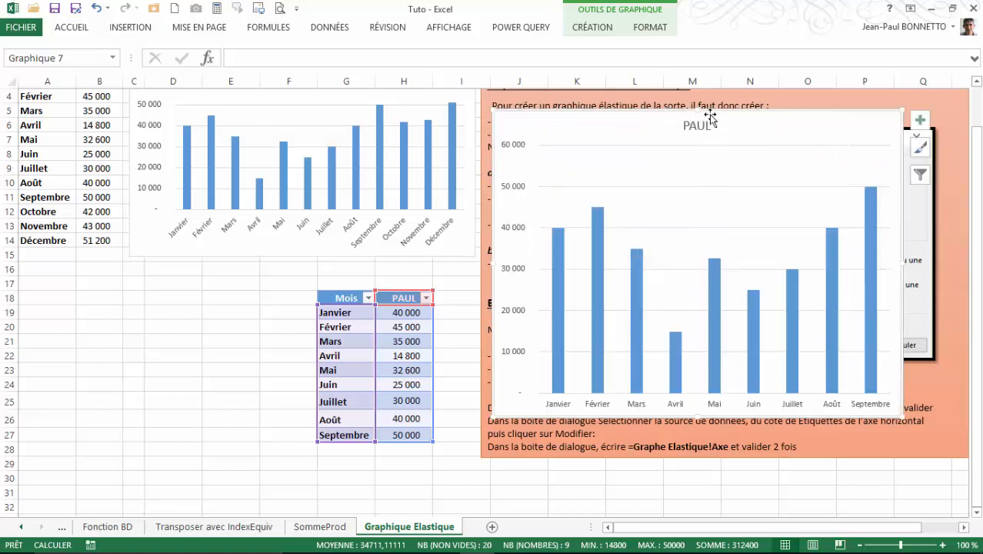
# Step: Apply the grey gradient chart style with data labels inside the columns to the PAUL chart and shift the chart slightly up and right
pyautogui.click(643, 37)
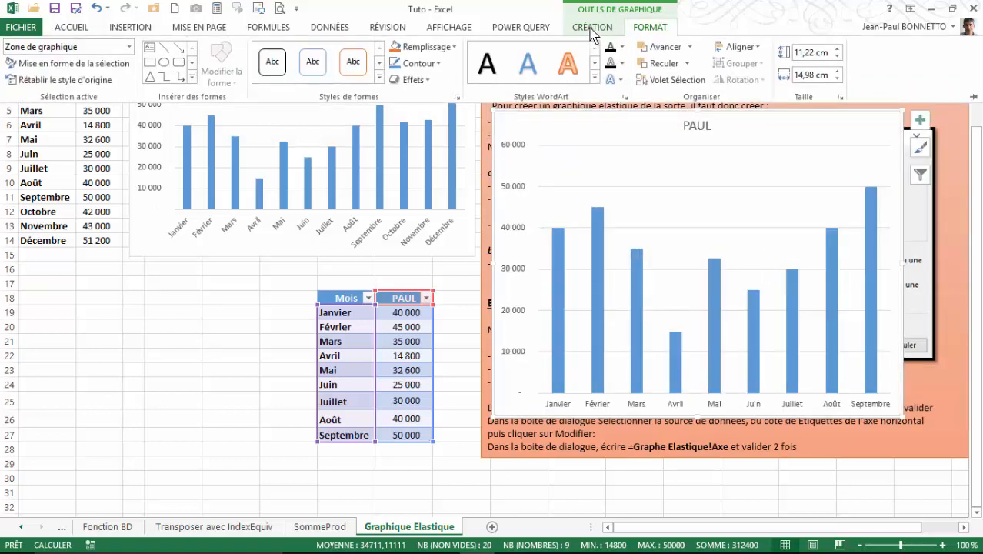
pyautogui.click(591, 30)
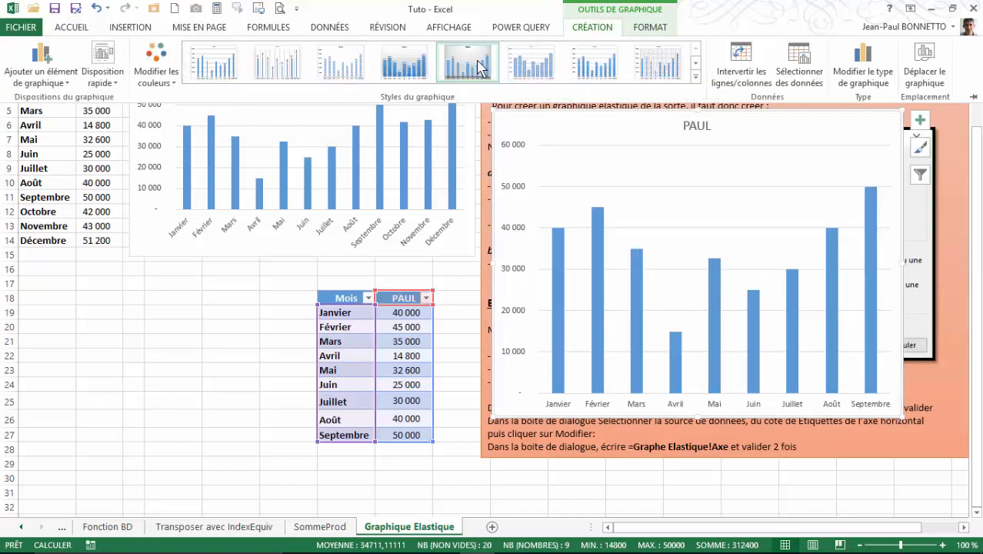
pyautogui.click(476, 66)
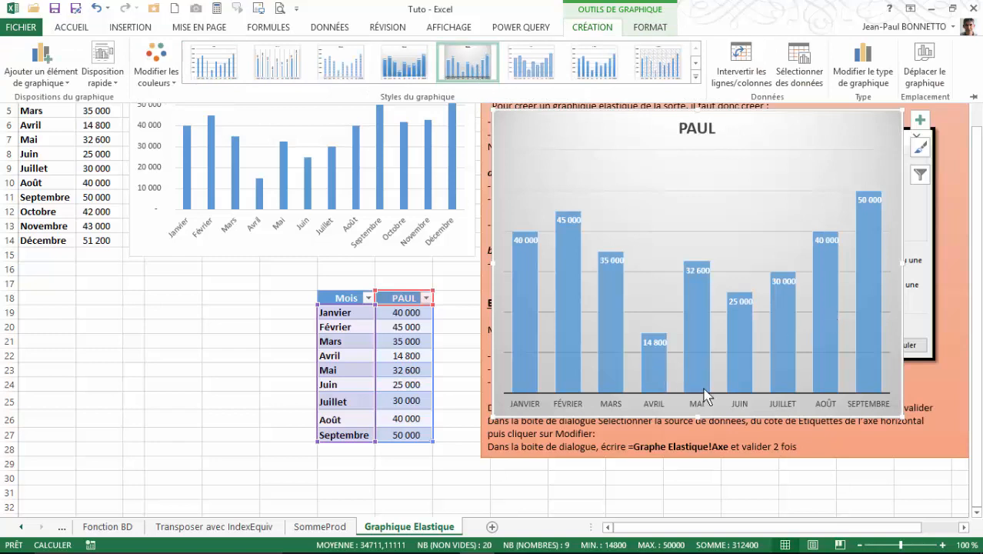
pyautogui.click(797, 112)
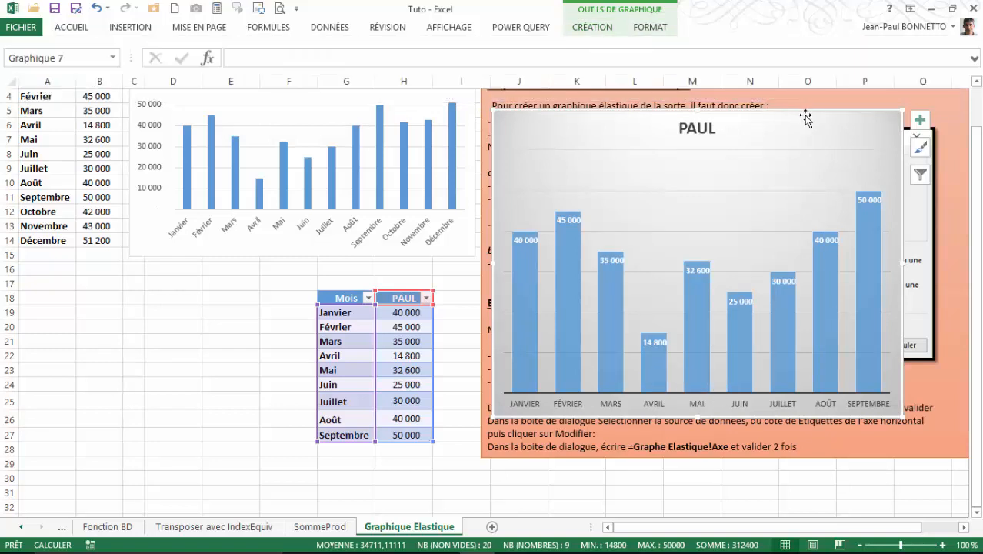
pyautogui.moveTo(811, 111); pyautogui.dragTo(829, 107)
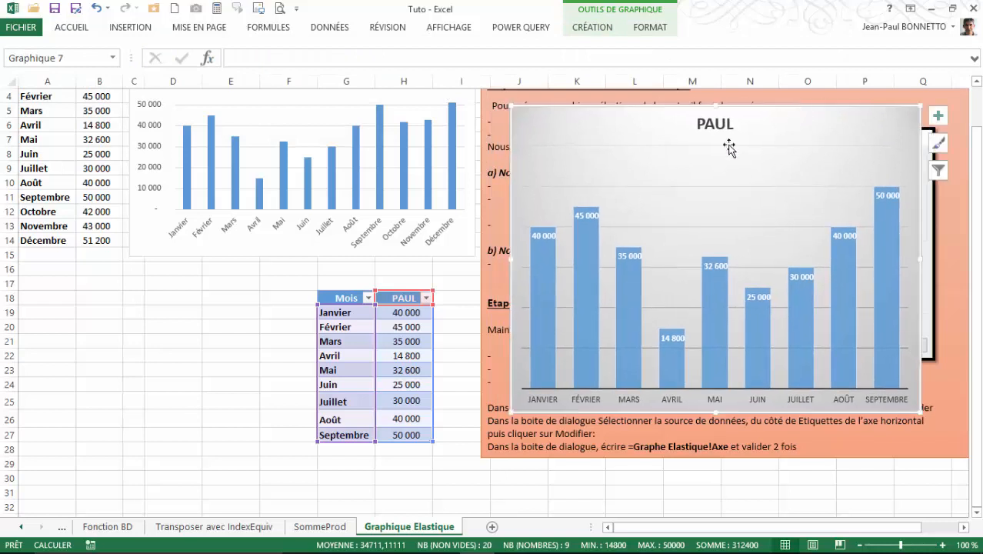
# Step: Add an Octobre row with the value 52000 directly below the table, in G28:H28
pyautogui.click(348, 447)
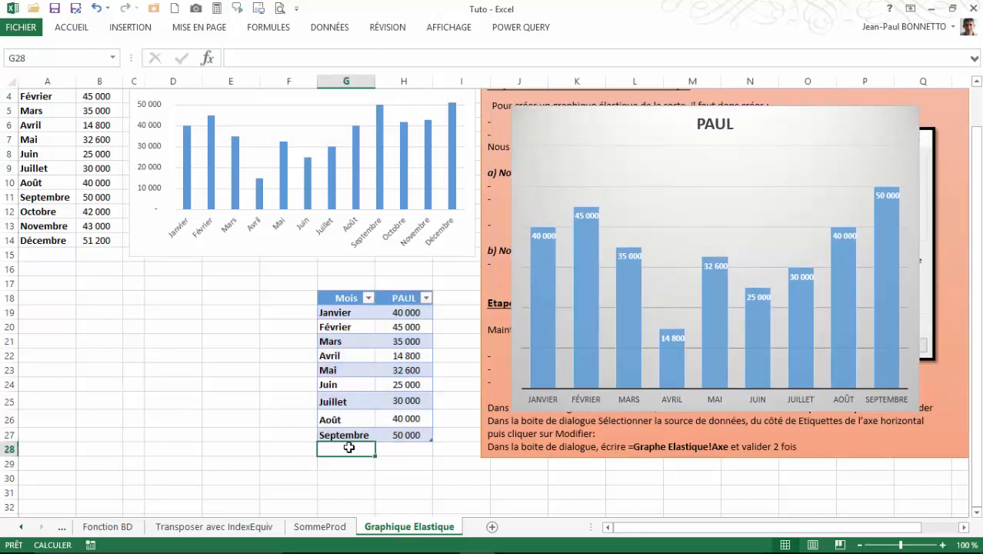
pyautogui.write('Octobre')
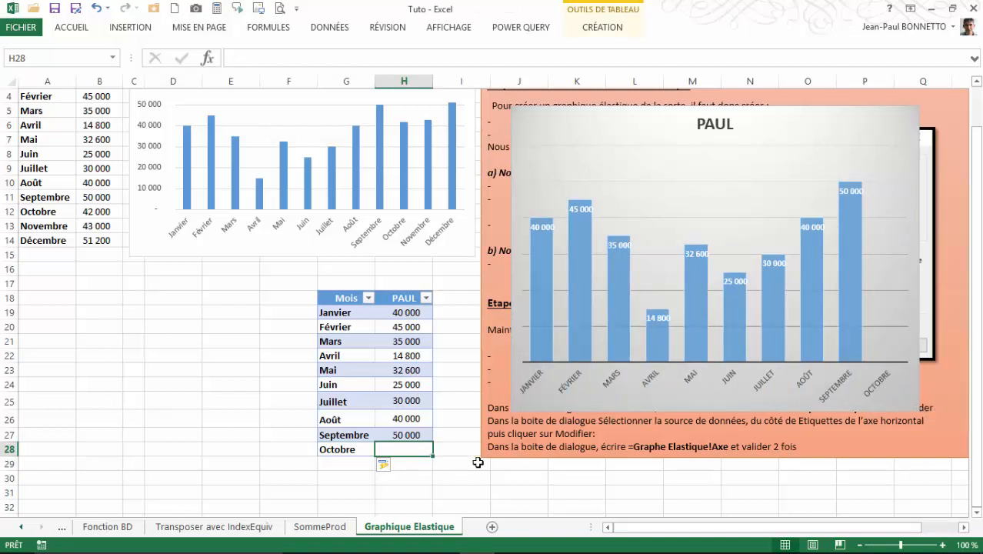
pyautogui.write('52 00')
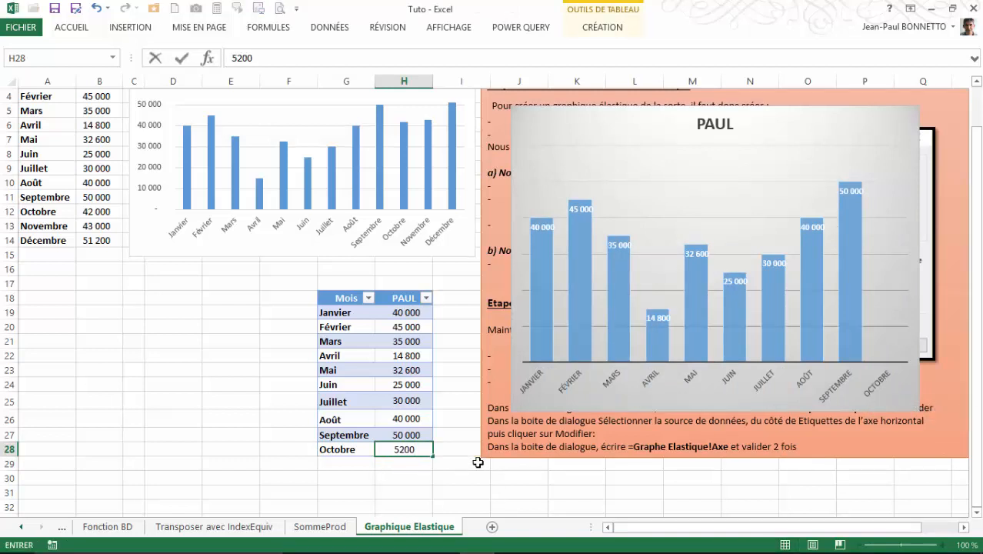
pyautogui.write('0')
pyautogui.press('Return')
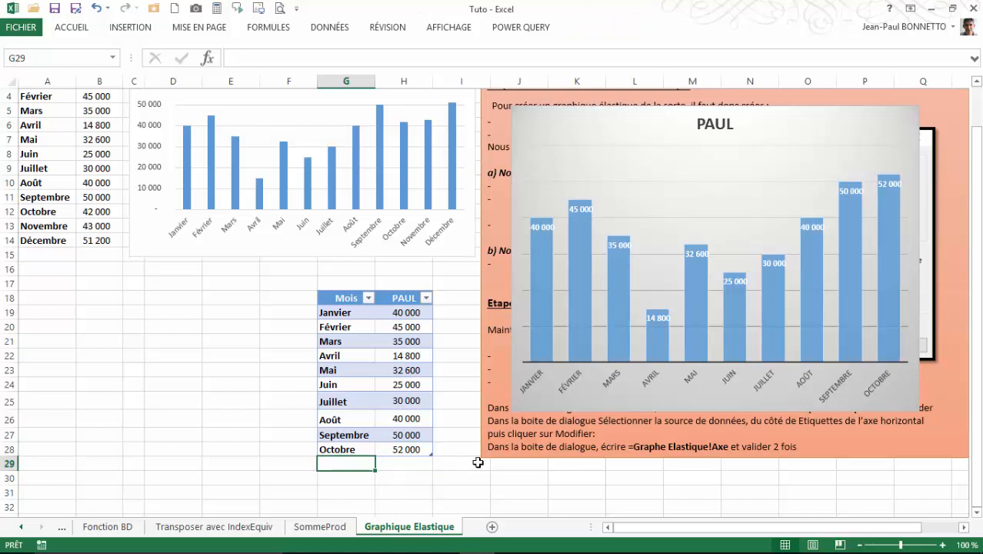
# Step: Add a Novembre row with the value 43000 below Octobre, in G29:H29
pyautogui.write('Nov')
pyautogui.write('e')
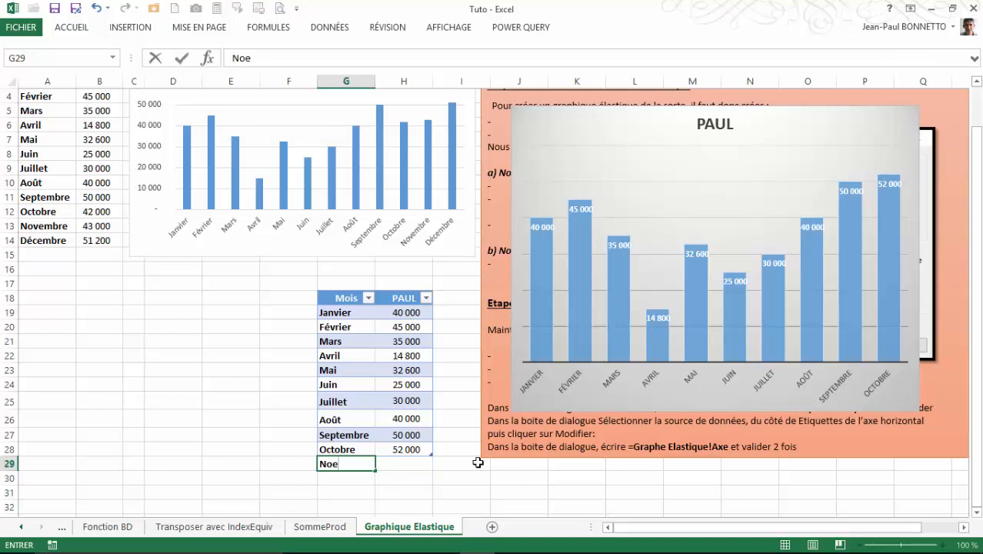
pyautogui.press('BackSpace')
pyautogui.write('vembre')
pyautogui.press('Tab')
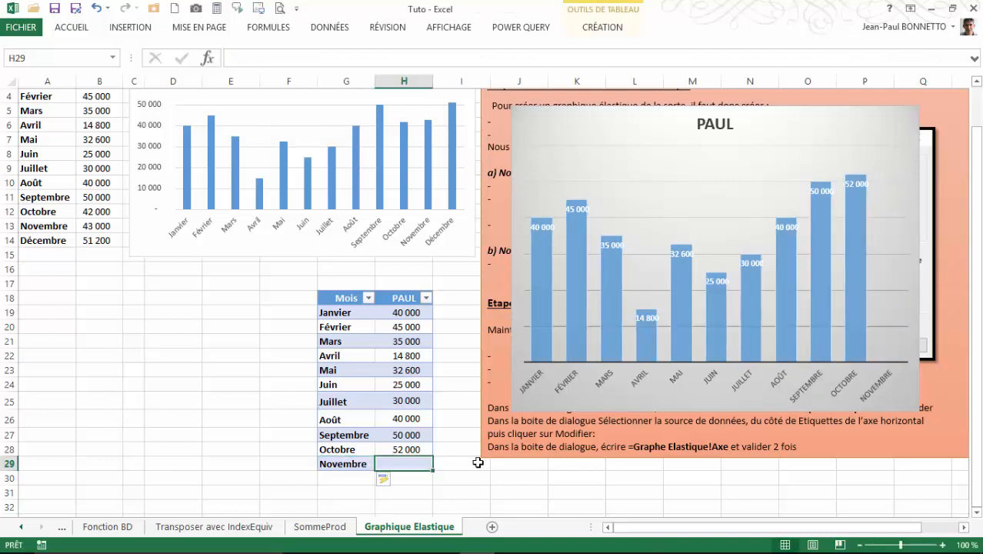
pyautogui.write('43000')
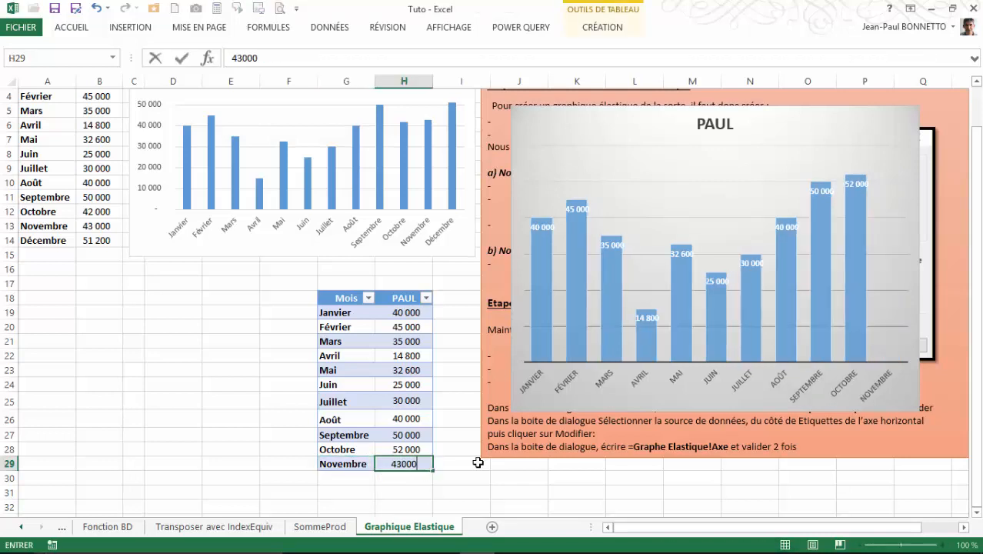
pyautogui.press('Return')
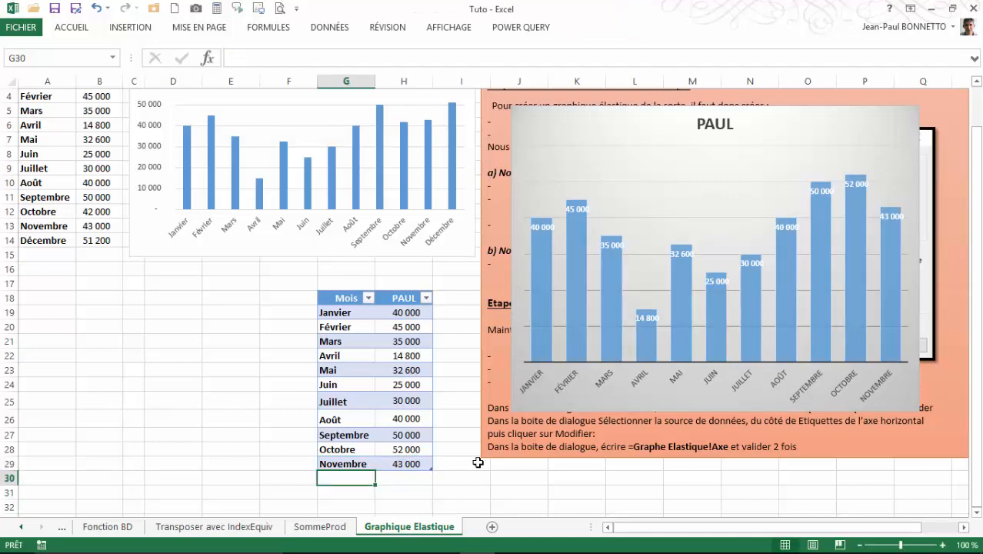
# Step: Extend the table with a new column headed Pierre in I18
pyautogui.moveTo(622, 322)
pyautogui.click(450, 298)
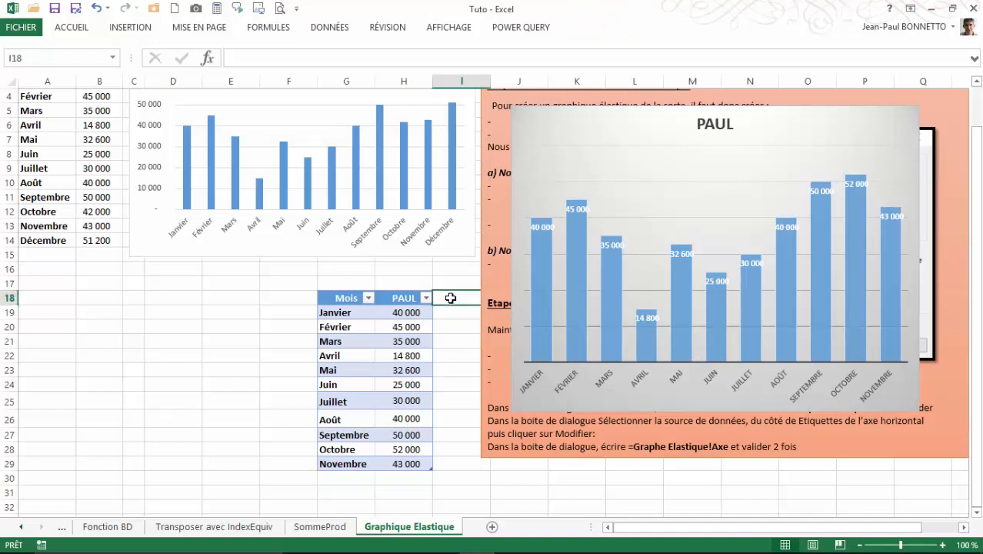
pyautogui.write('Pie')
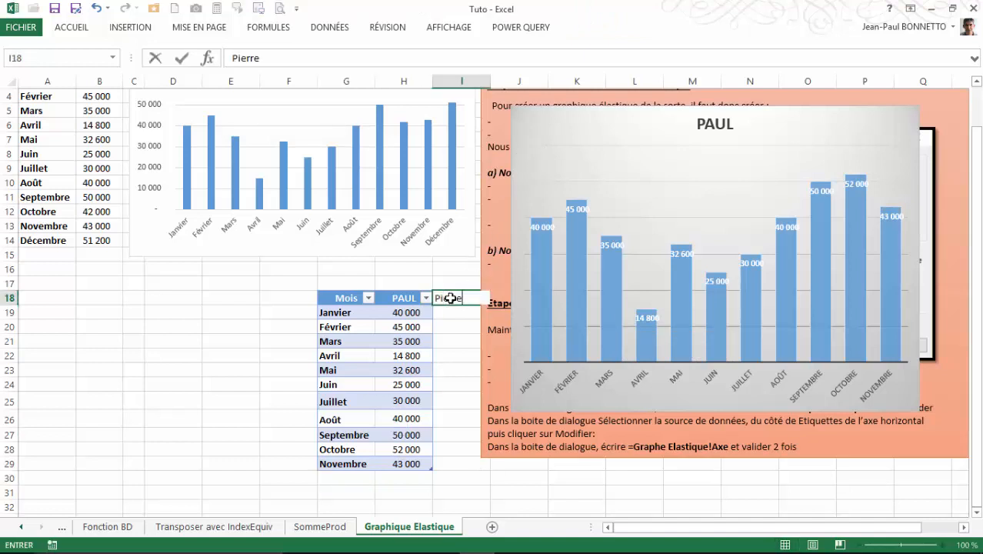
pyautogui.write('rre')
pyautogui.press('Return')
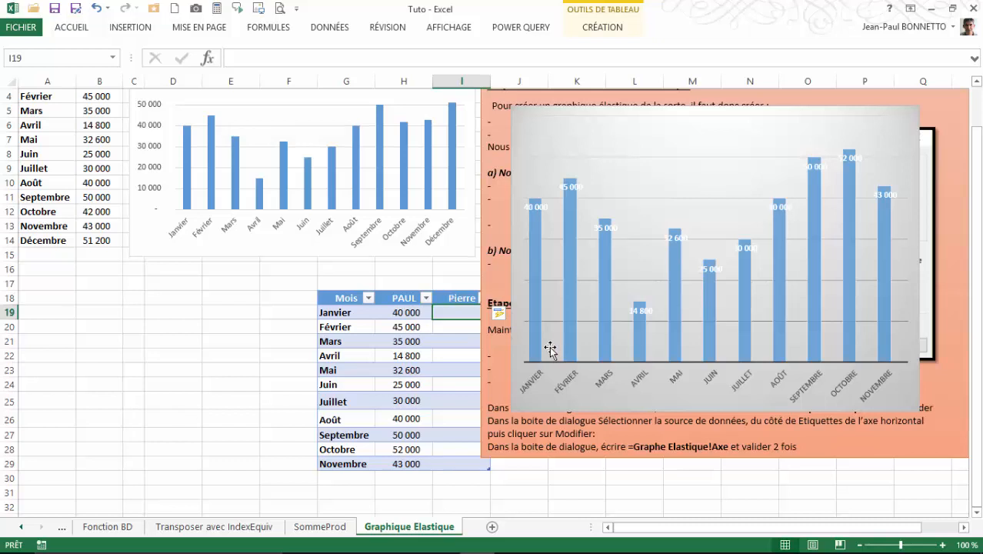
# Step: Fill the PAUL values from H19:H29 across into the Pierre column and shift the chart's plot area slightly to the right
pyautogui.click(404, 342)
pyautogui.click(445, 313)
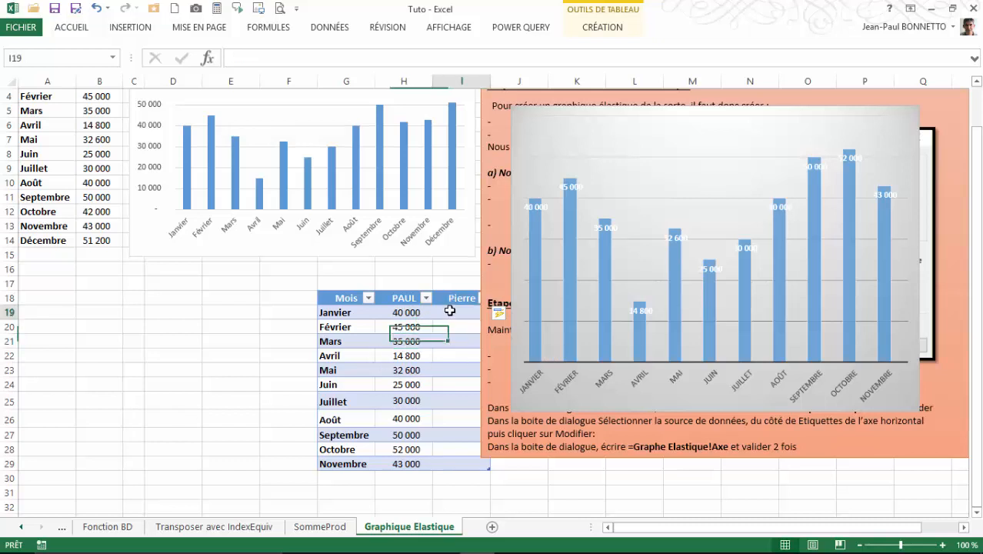
pyautogui.moveTo(404, 312); pyautogui.dragTo(461, 472)
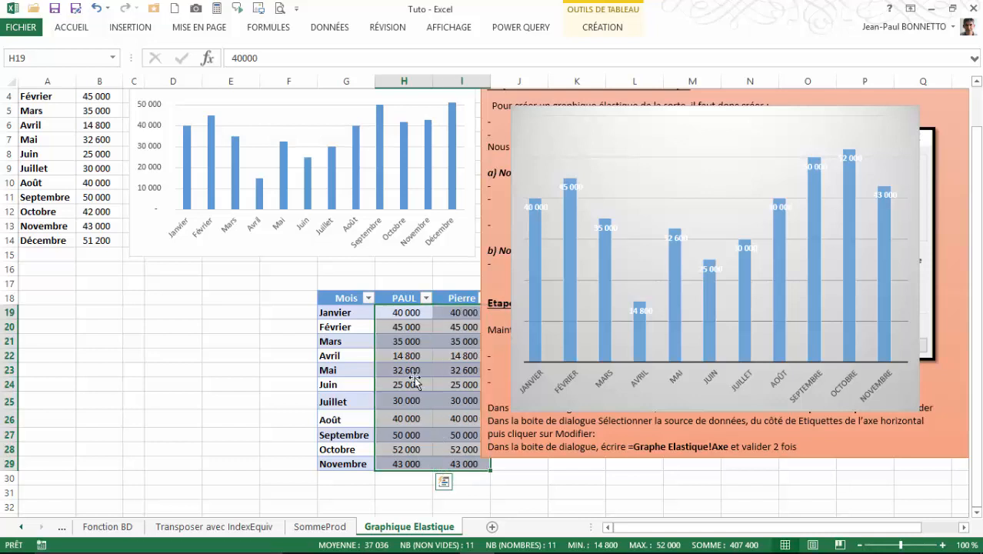
pyautogui.click(447, 313)
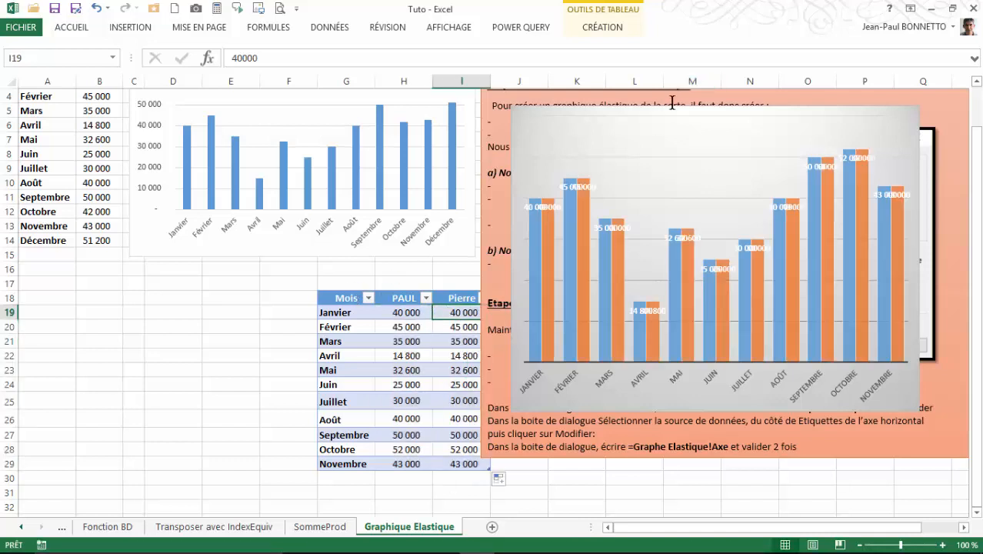
pyautogui.moveTo(673, 119); pyautogui.dragTo(697, 117)
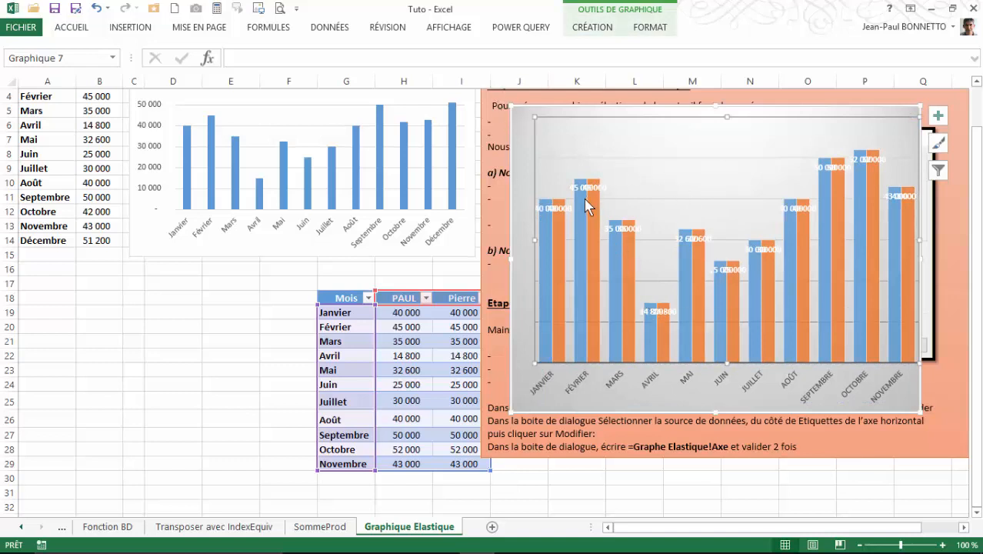
# Step: Set the Pierre values to 25000 for Janvier and 63254 for Février
pyautogui.click(458, 316)
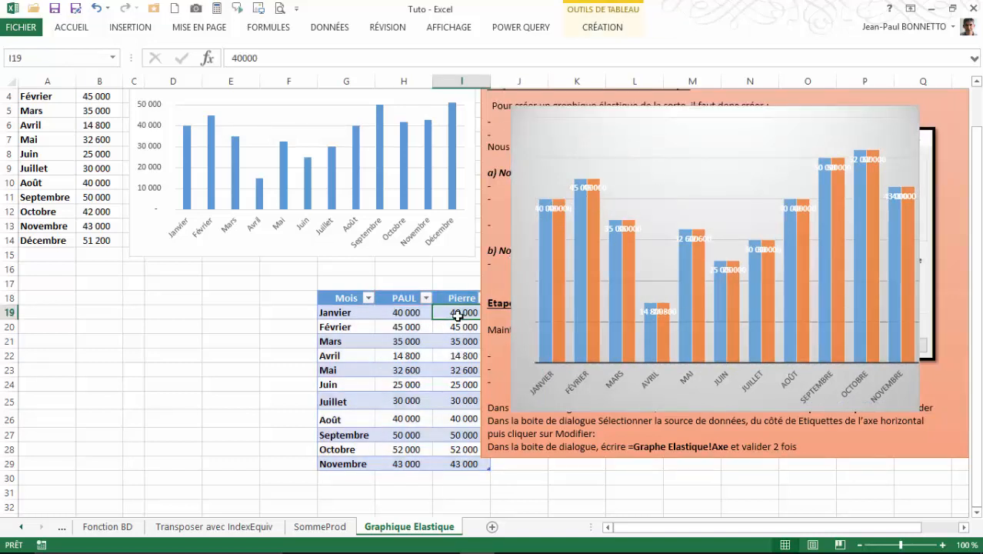
pyautogui.write('25000')
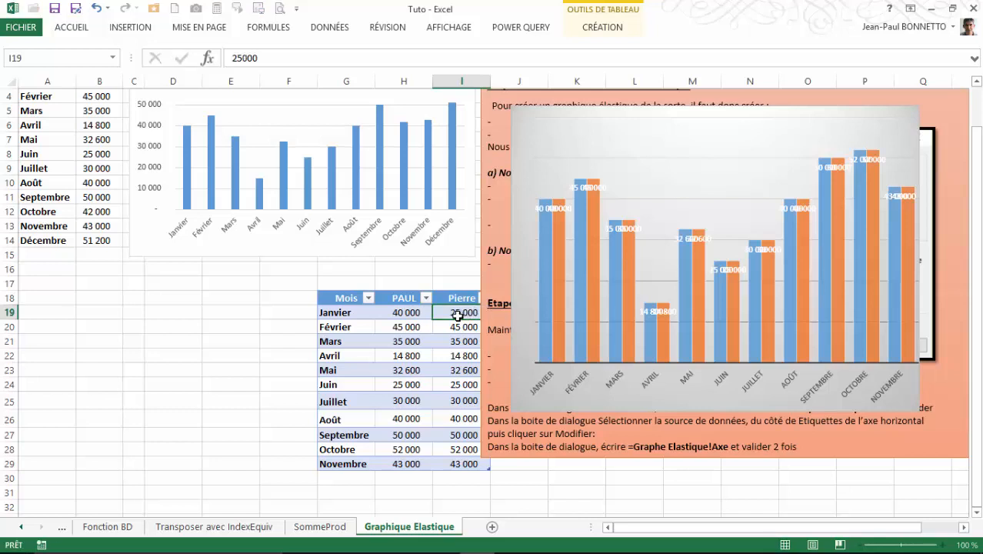
pyautogui.press('Return')
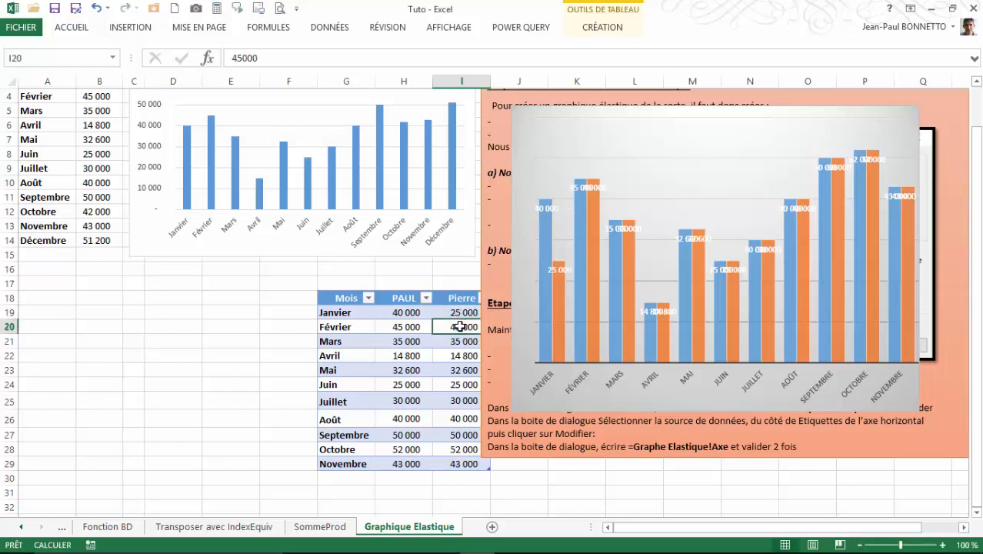
pyautogui.write('63254')
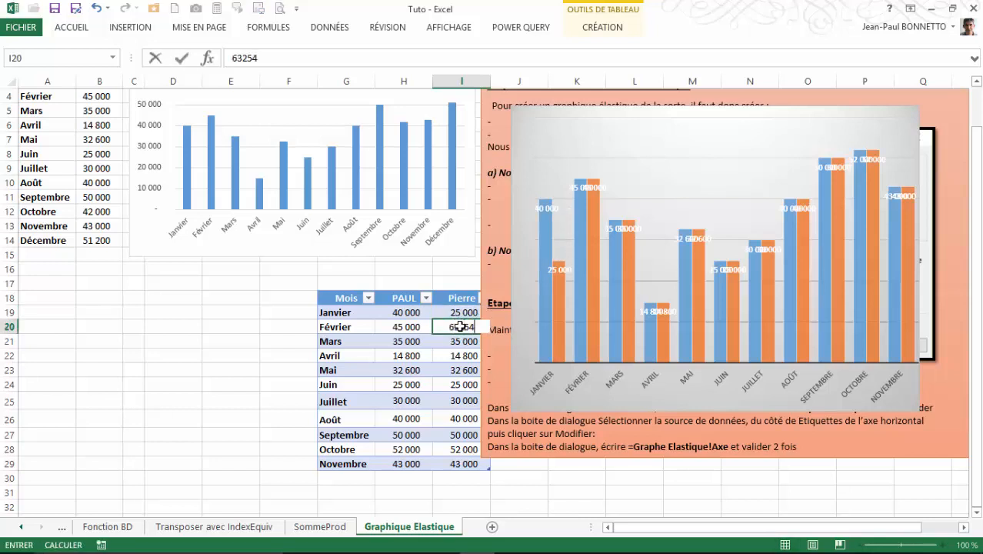
pyautogui.press('Return')
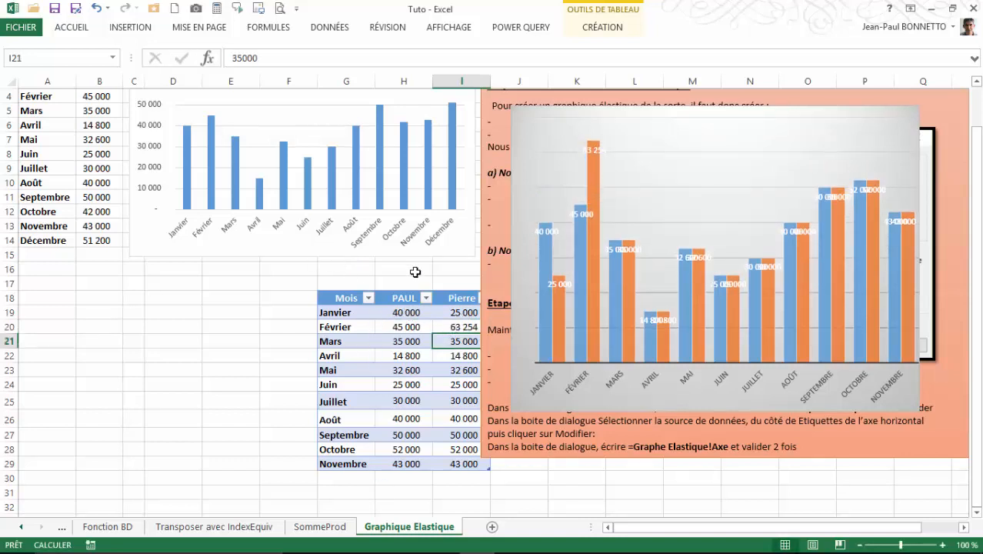
# Step: Move the whole table from G18:I29 two columns left so it starts at E18
pyautogui.moveTo(339, 298); pyautogui.dragTo(478, 463)
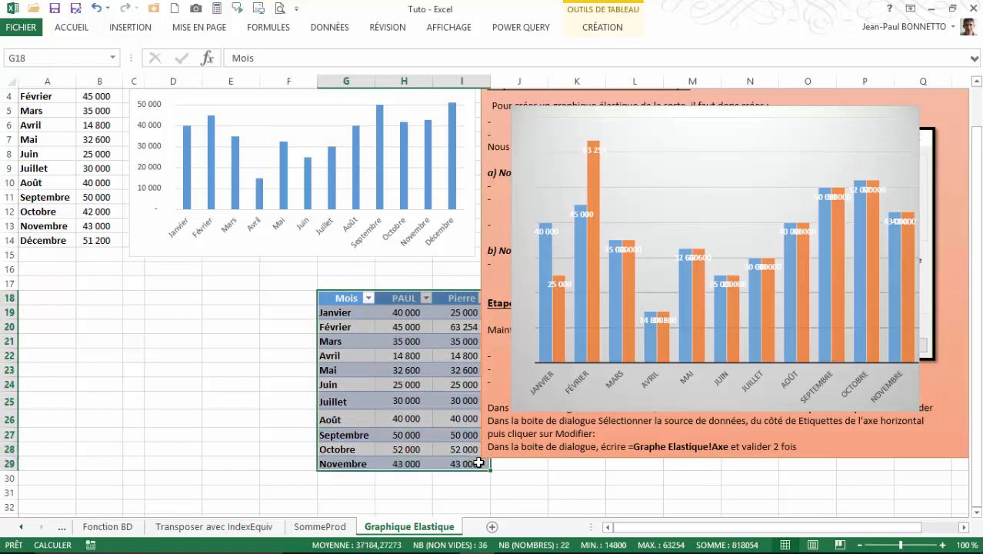
pyautogui.moveTo(444, 292); pyautogui.dragTo(321, 301)
pyautogui.click(367, 327)
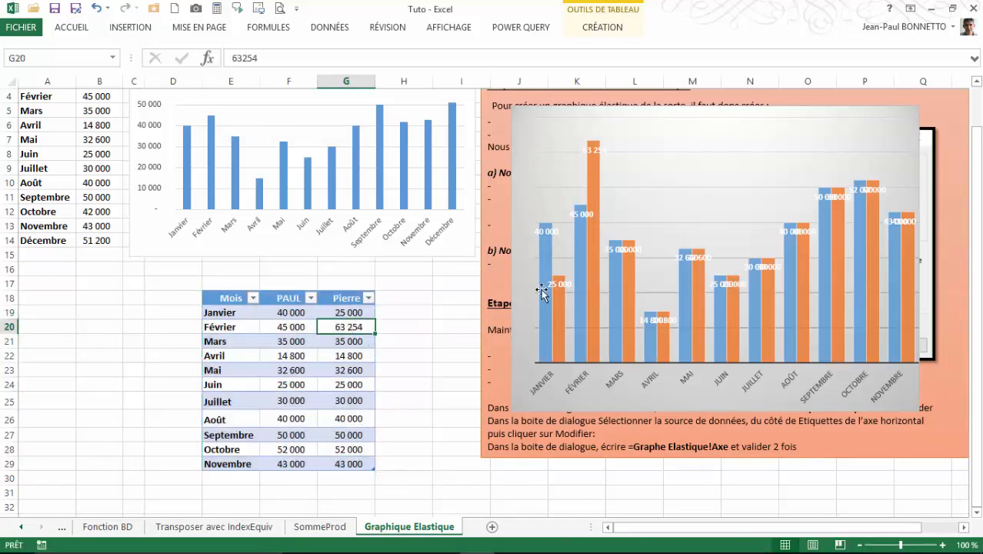
# Step: Move the two-series chart down and left over the instruction box, with its upper edge near row 15 and its left edge in column I
pyautogui.click(607, 157)
pyautogui.moveTo(607, 158); pyautogui.dragTo(584, 176)
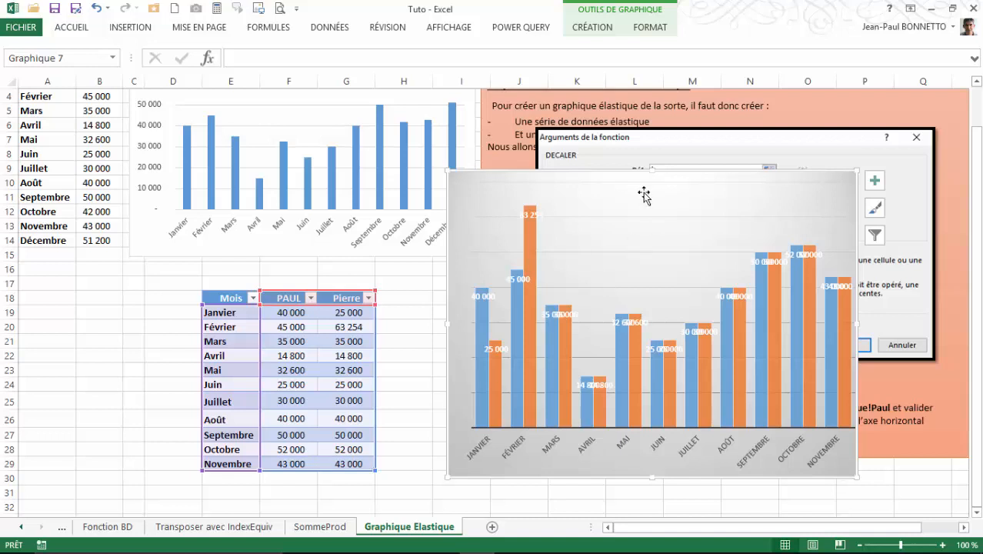
pyautogui.moveTo(620, 170); pyautogui.dragTo(582, 218)
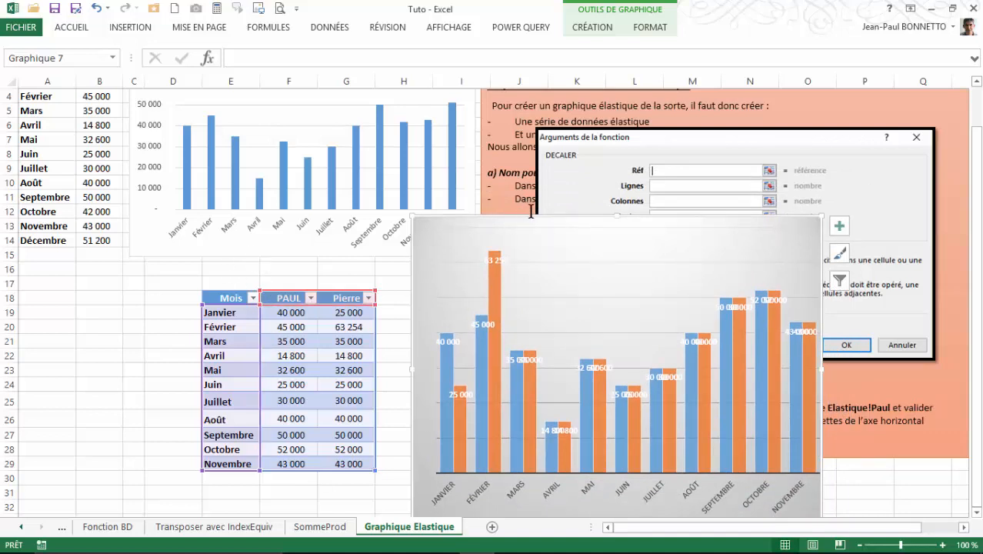
pyautogui.moveTo(533, 219); pyautogui.dragTo(598, 253)
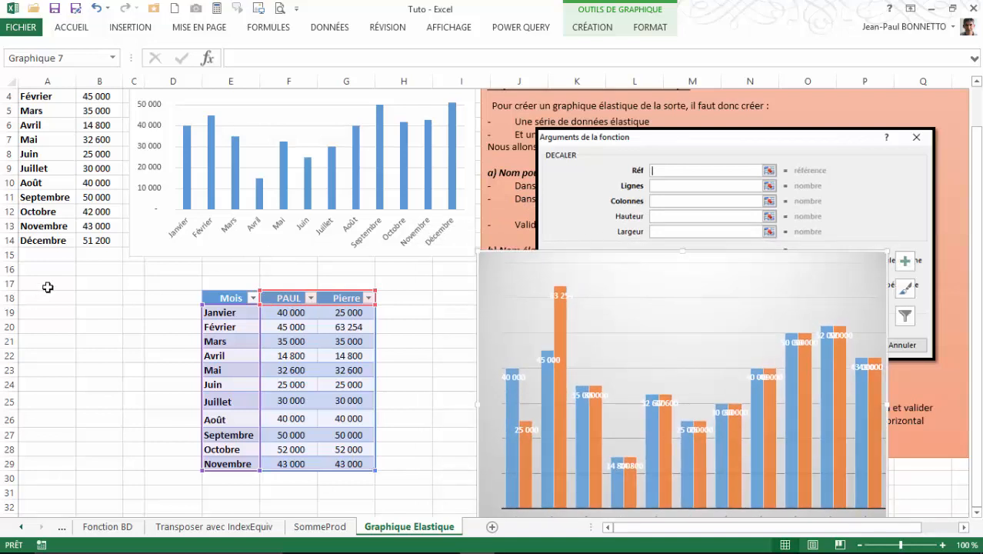